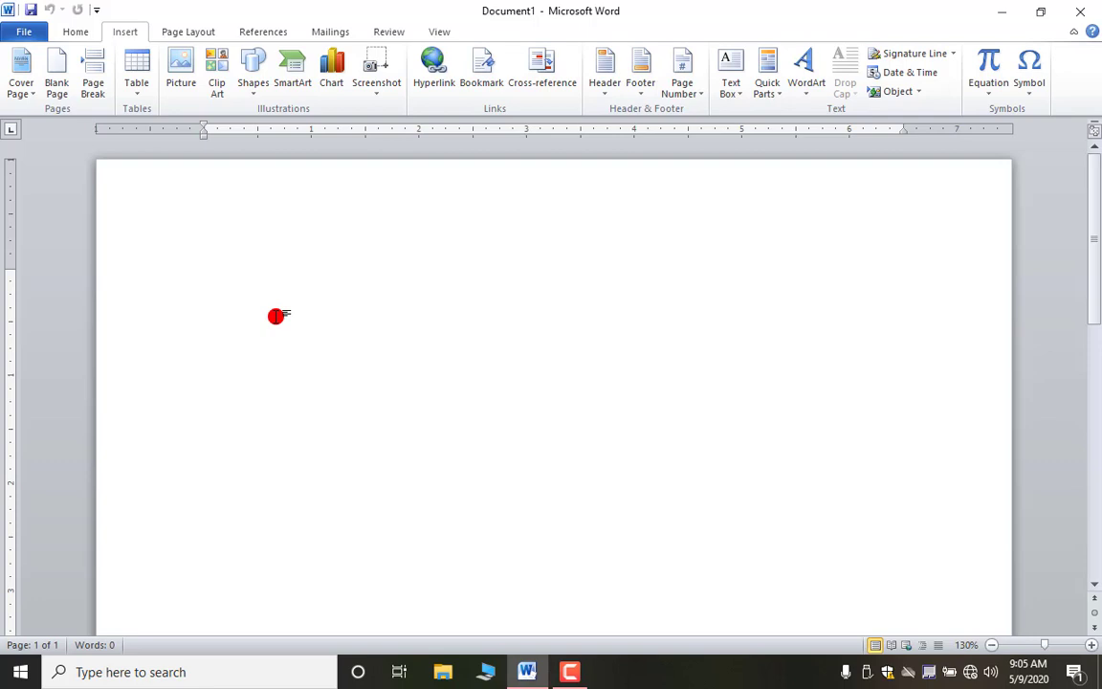
Step: Type hello on the first line of the page and select it
type("hello")
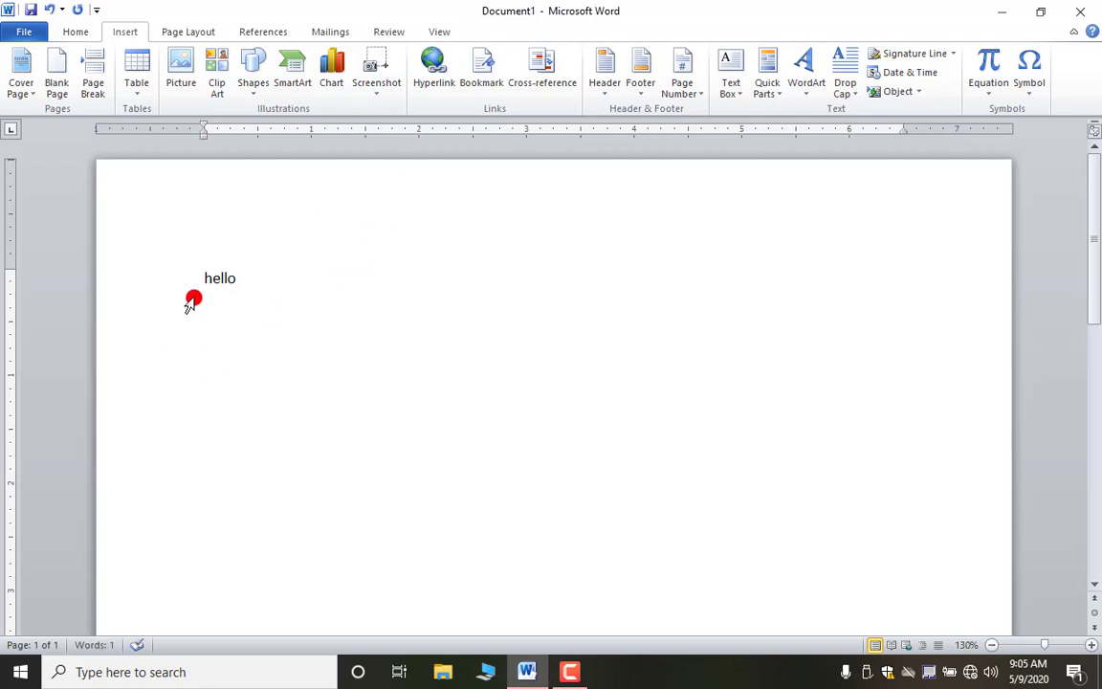
left_click_drag(204, 277, 246, 273)
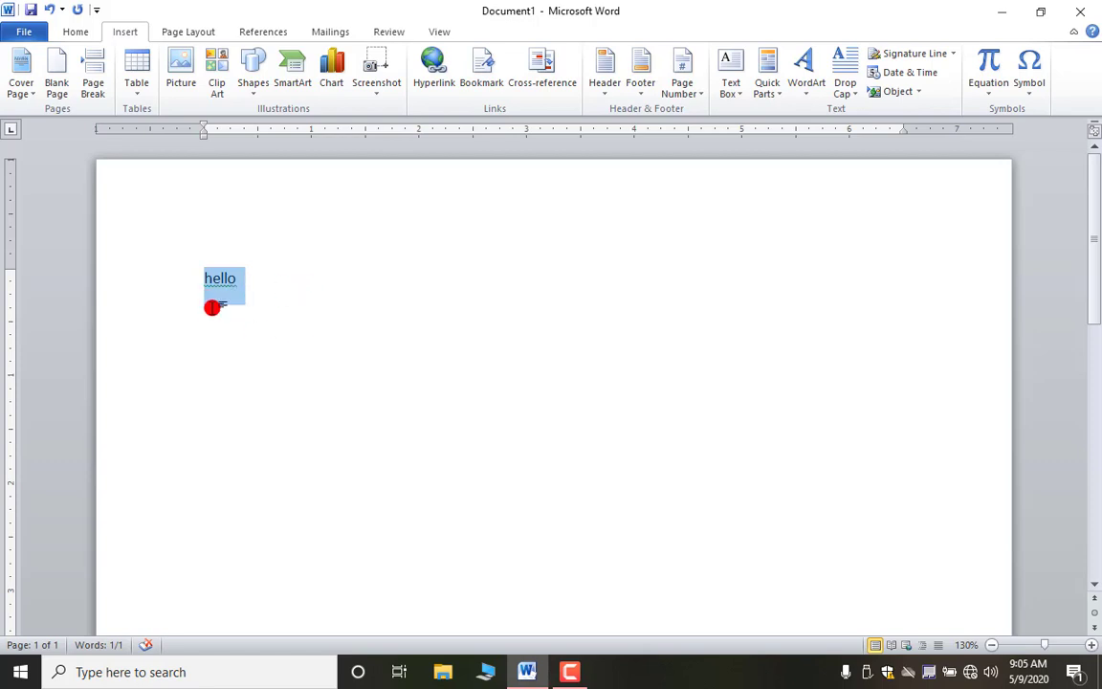
Step: Hyperlink the selected word hello to the Desktop file pedagogical format.xlsx
left_click(440, 98)
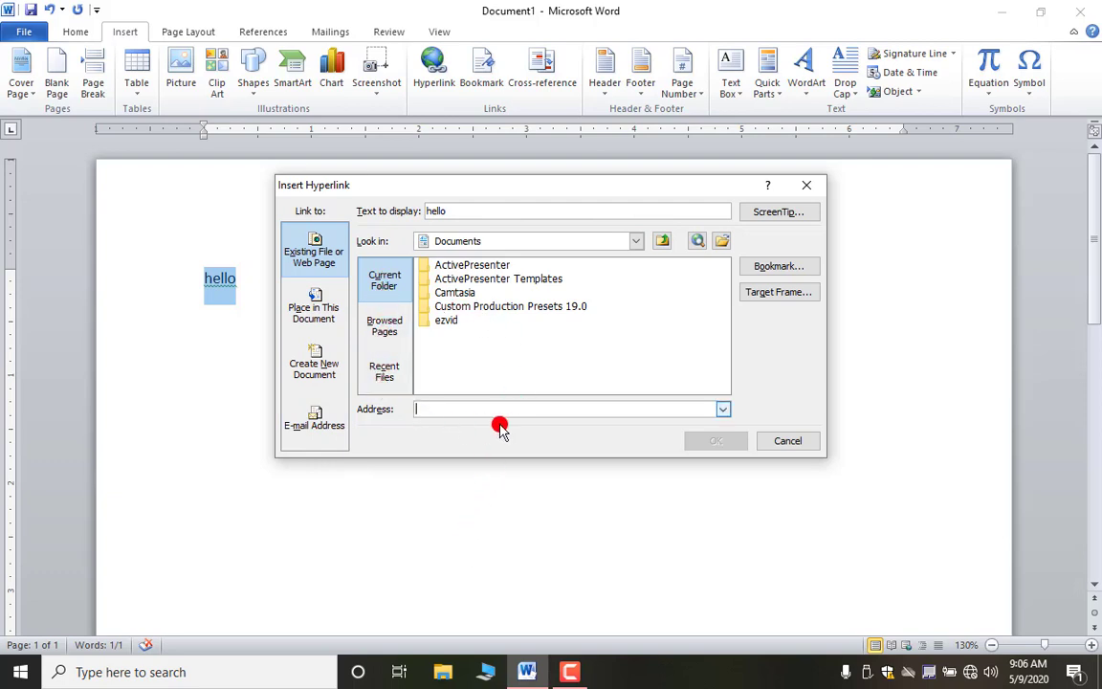
left_click(637, 242)
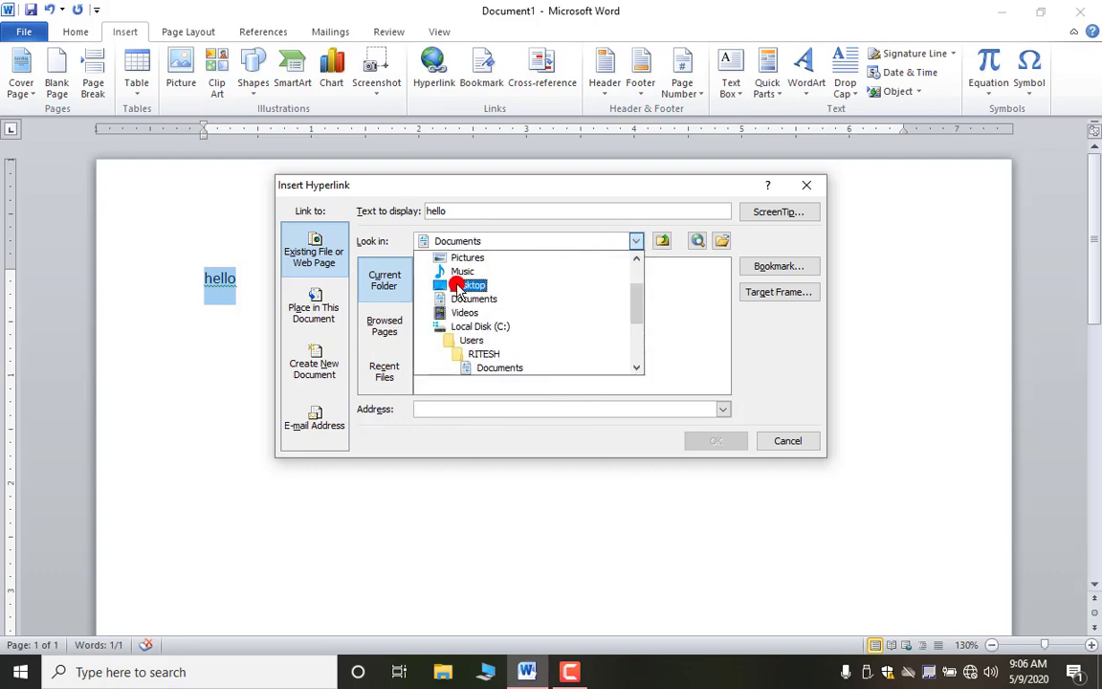
left_click(464, 285)
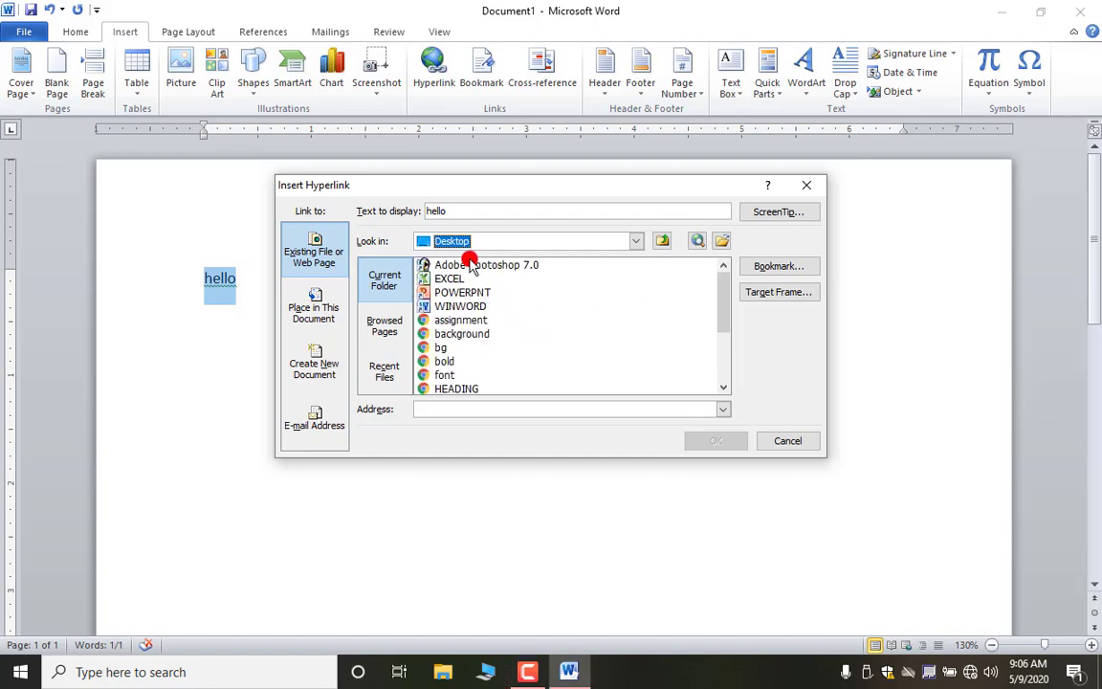
scroll(464, 340, "down", 1)
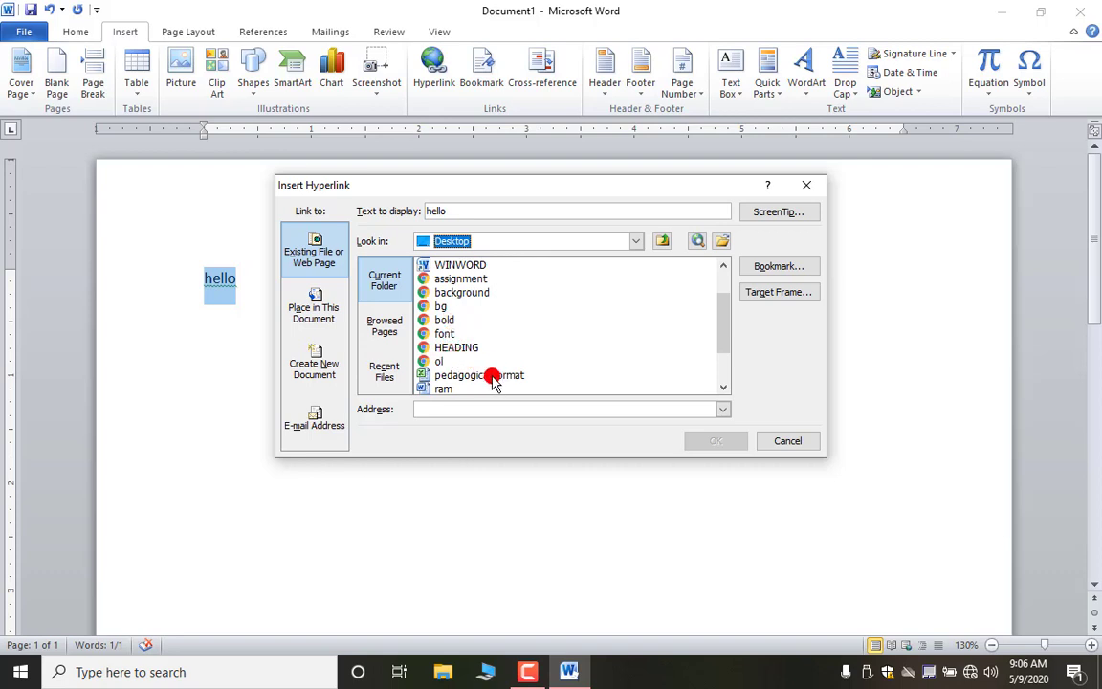
left_click(721, 388)
left_click(721, 387)
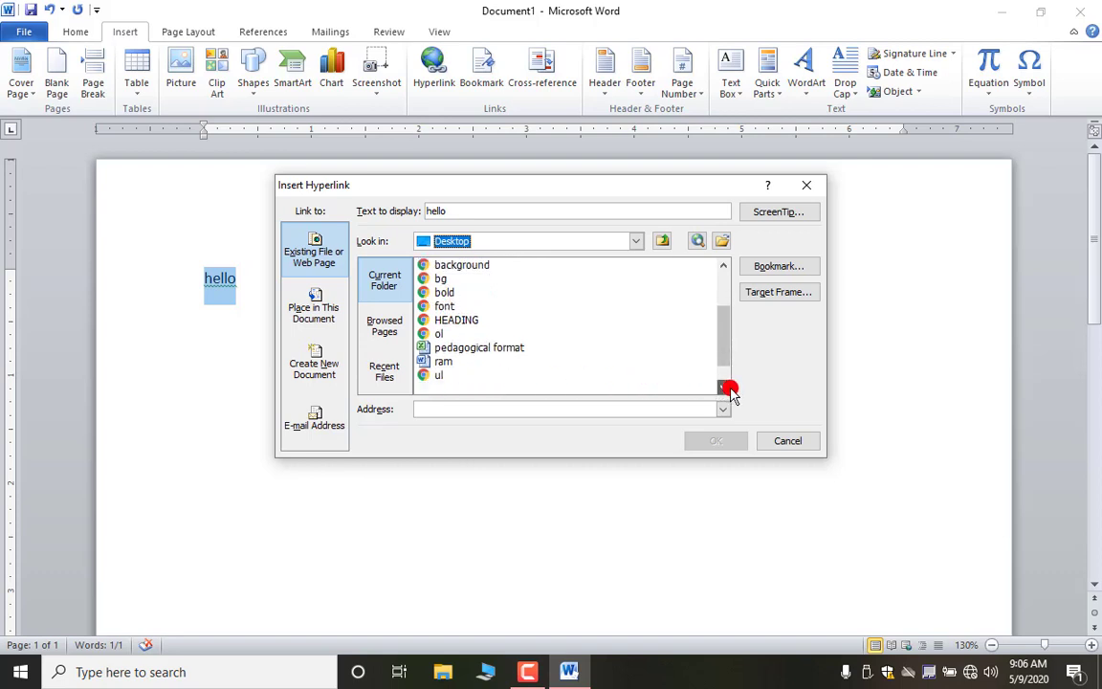
left_click(721, 387)
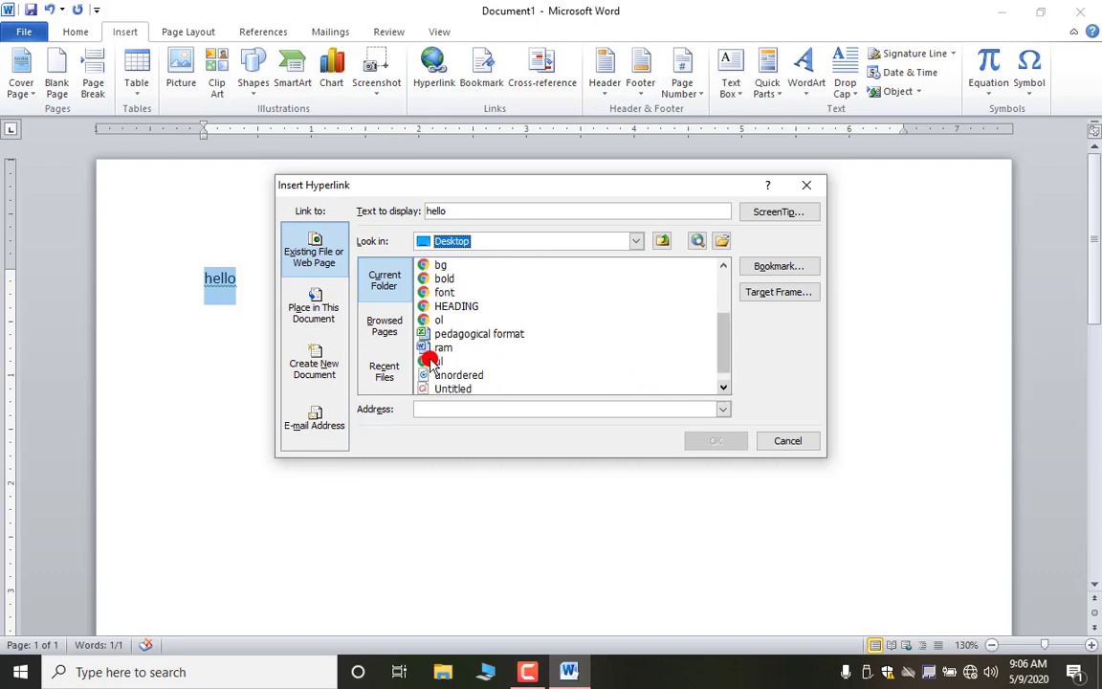
left_click(490, 337)
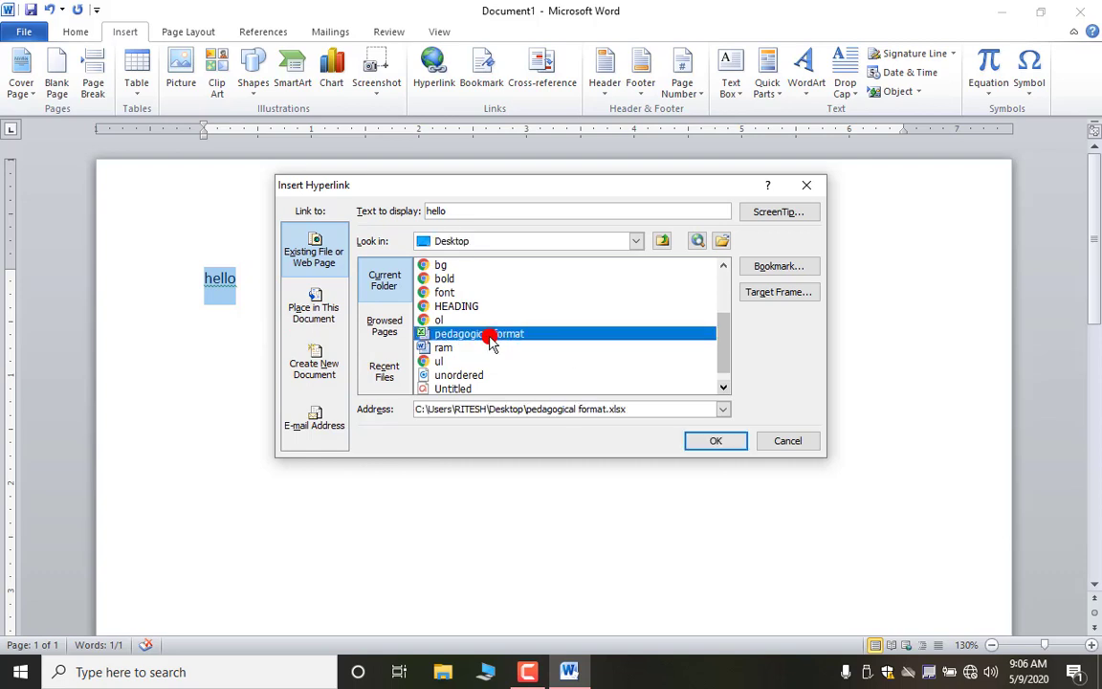
left_click(724, 443)
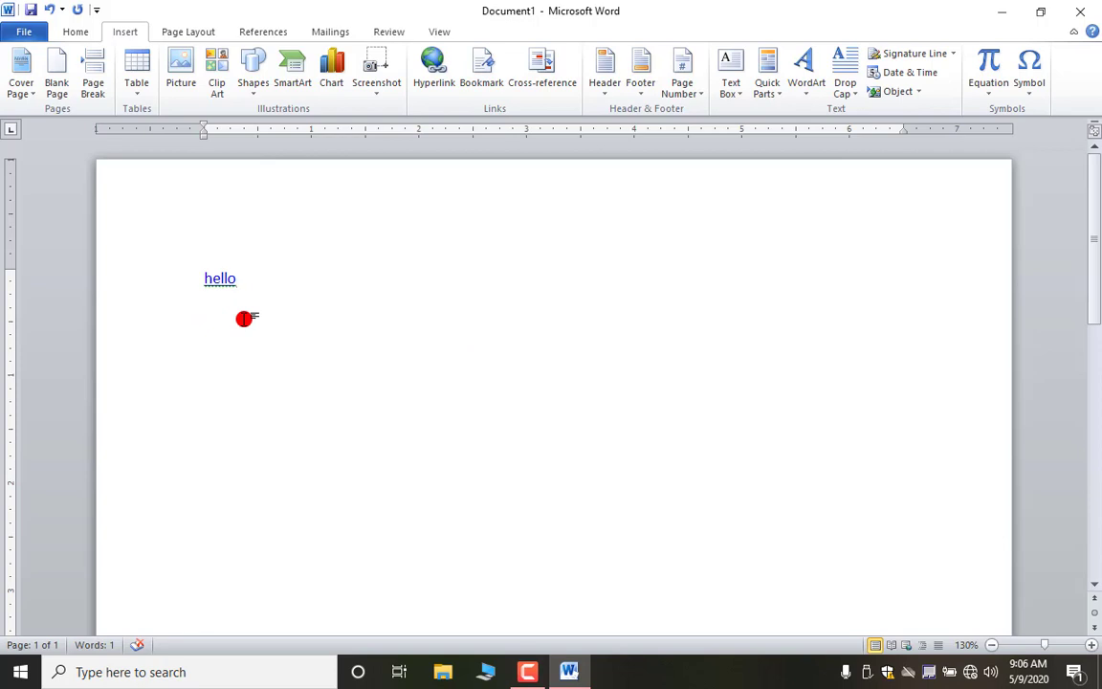
Step: Ctrl+click the hello link to raise the Security Notice for pedagogical format.xlsx
mouse_move(221, 278)
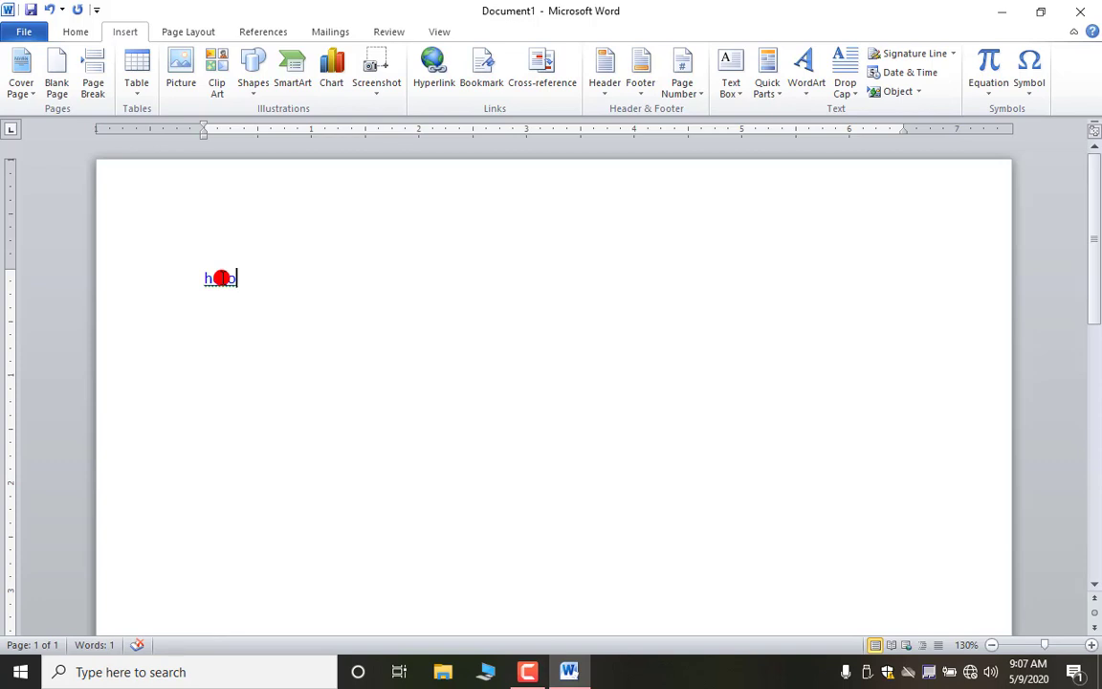
left_click(219, 280, "ctrl")
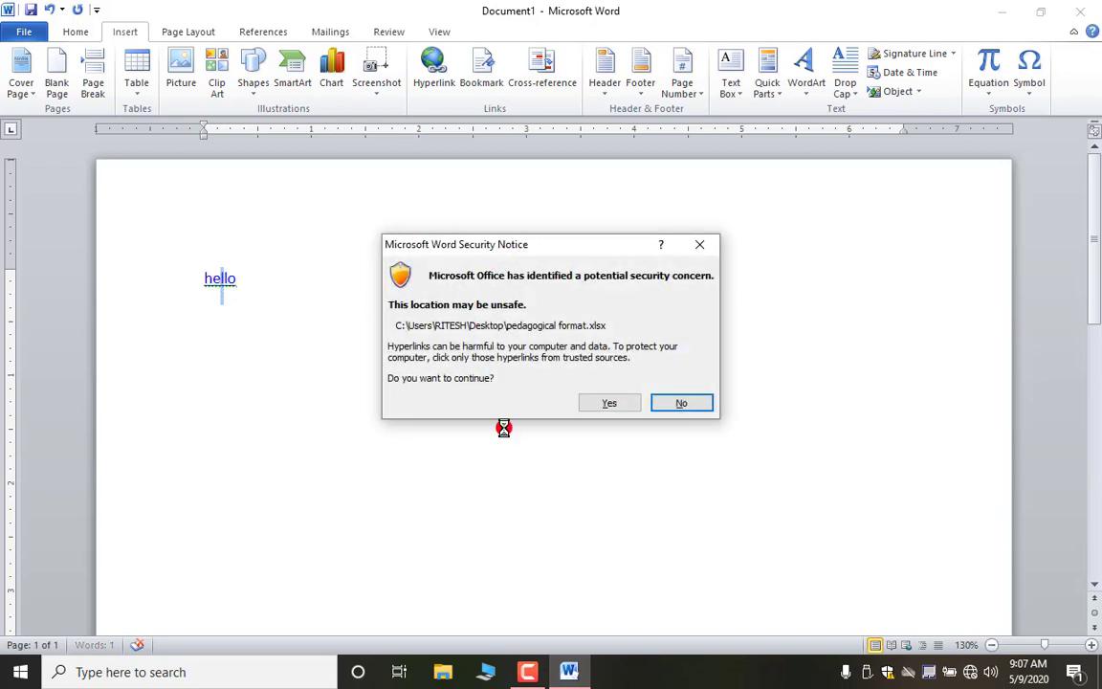
Step: Open pedagogical format.xlsx from the hello link, close it, reopen it, then return to Word
left_click(614, 403)
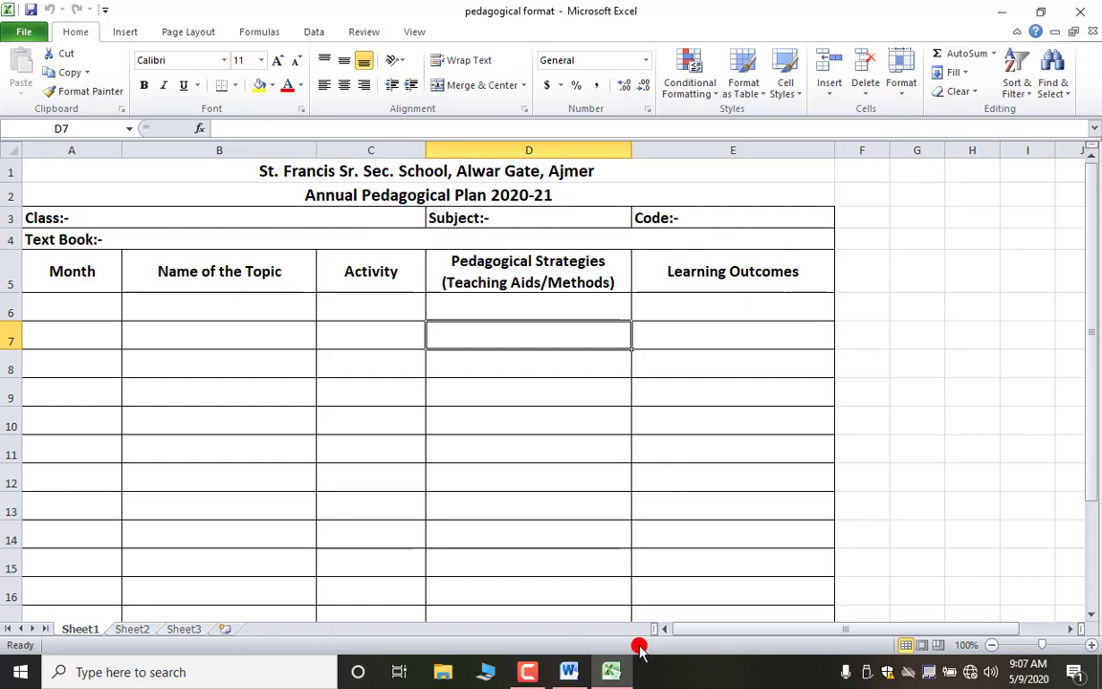
left_click(1086, 23)
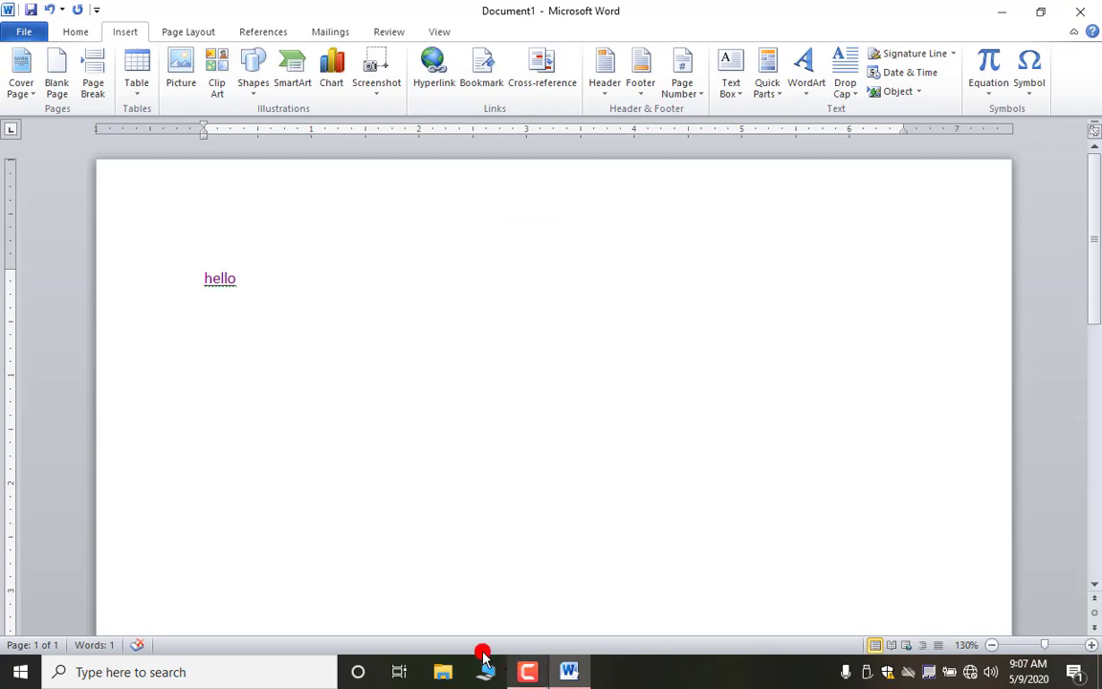
left_click(218, 279, "ctrl")
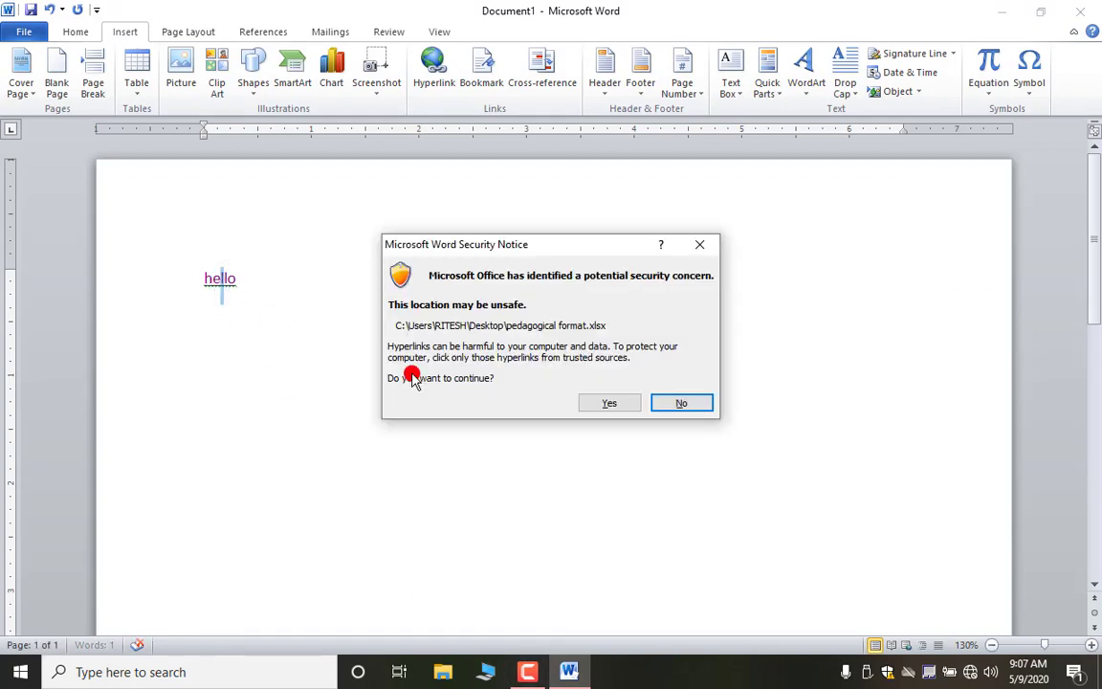
left_click(595, 405)
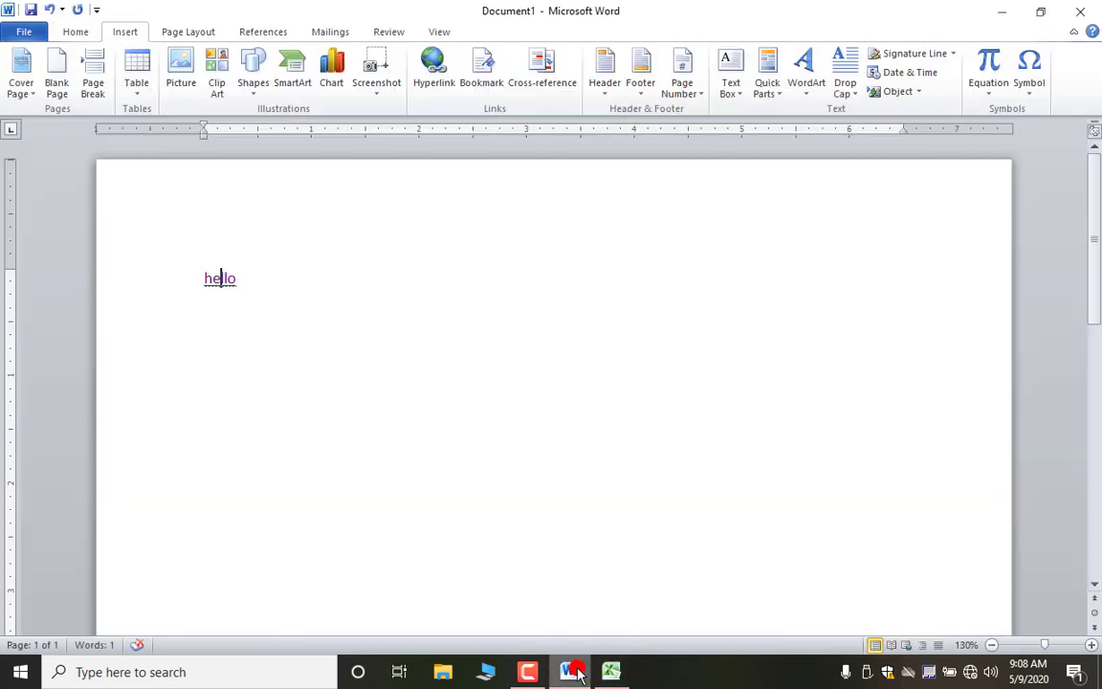
left_click(569, 672)
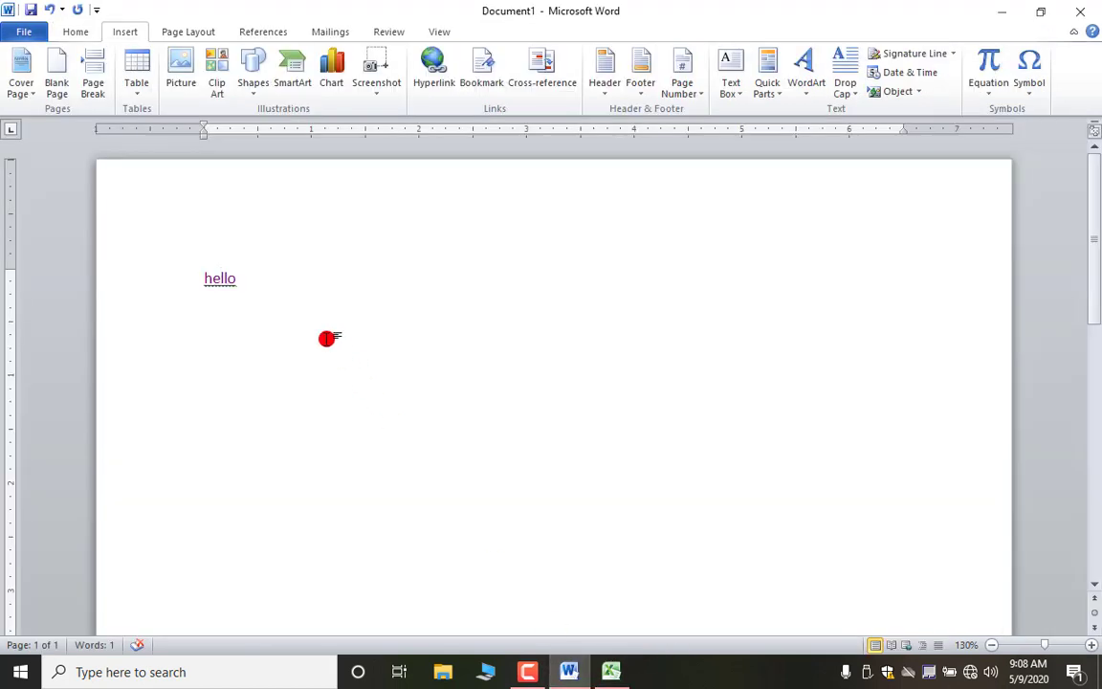
Step: Add the word india on a new line below hello and select it
left_click(248, 277)
key("Return")
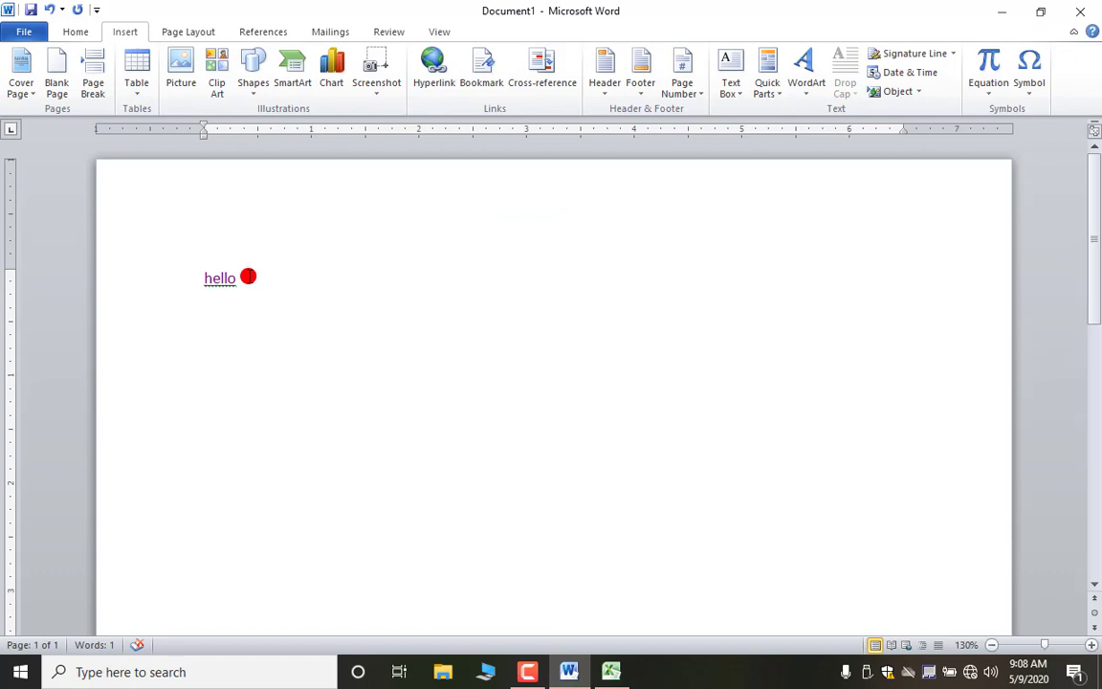
type("india")
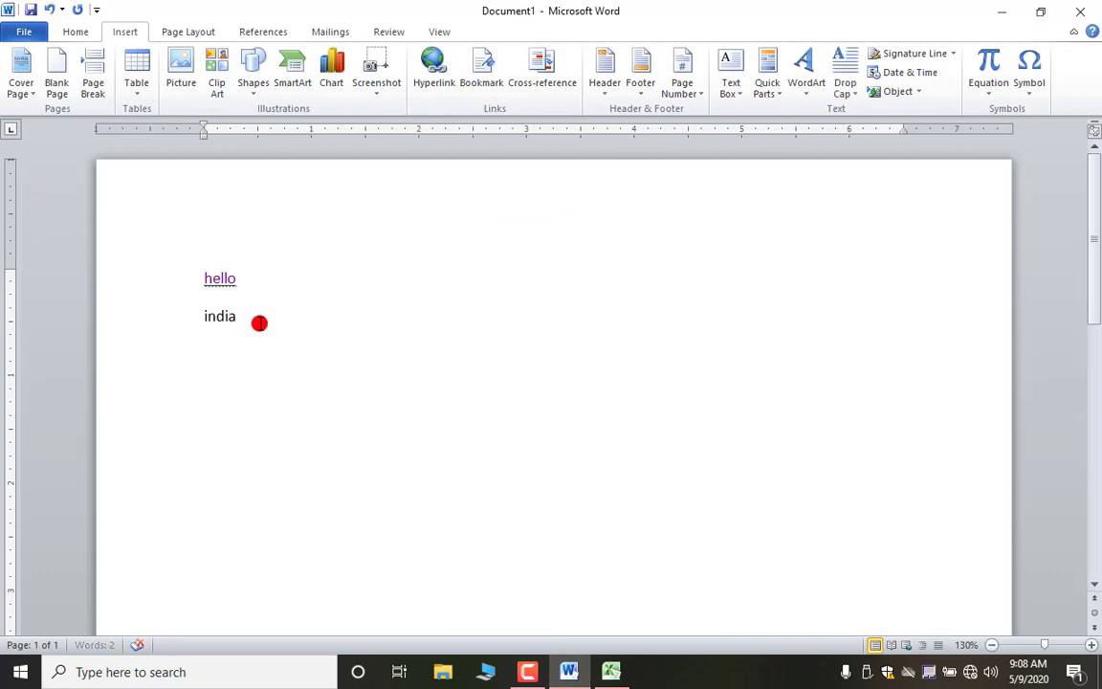
left_click_drag(244, 314, 190, 315)
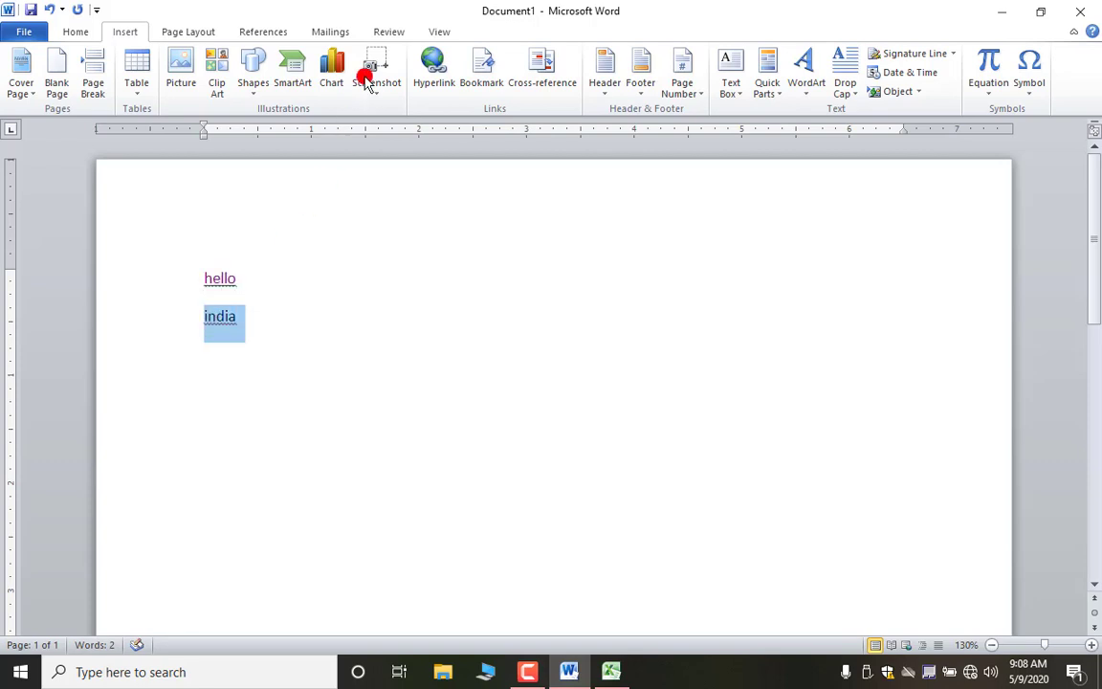
Step: Hyperlink india to the ram document on the Desktop
left_click(432, 67)
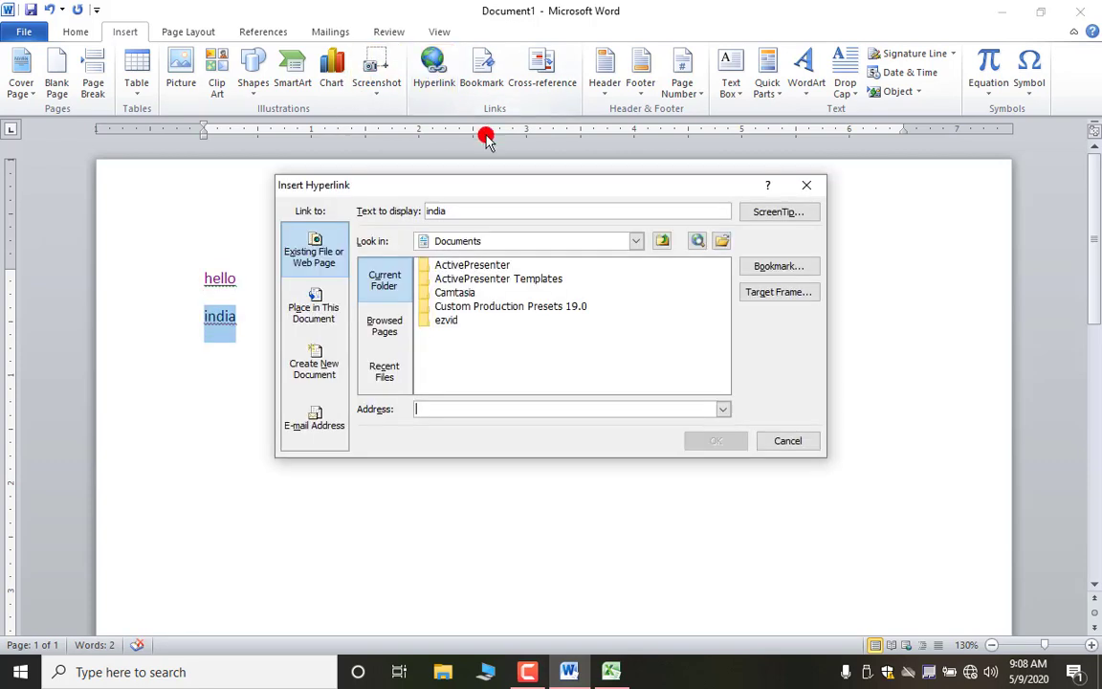
left_click(638, 242)
left_click(463, 285)
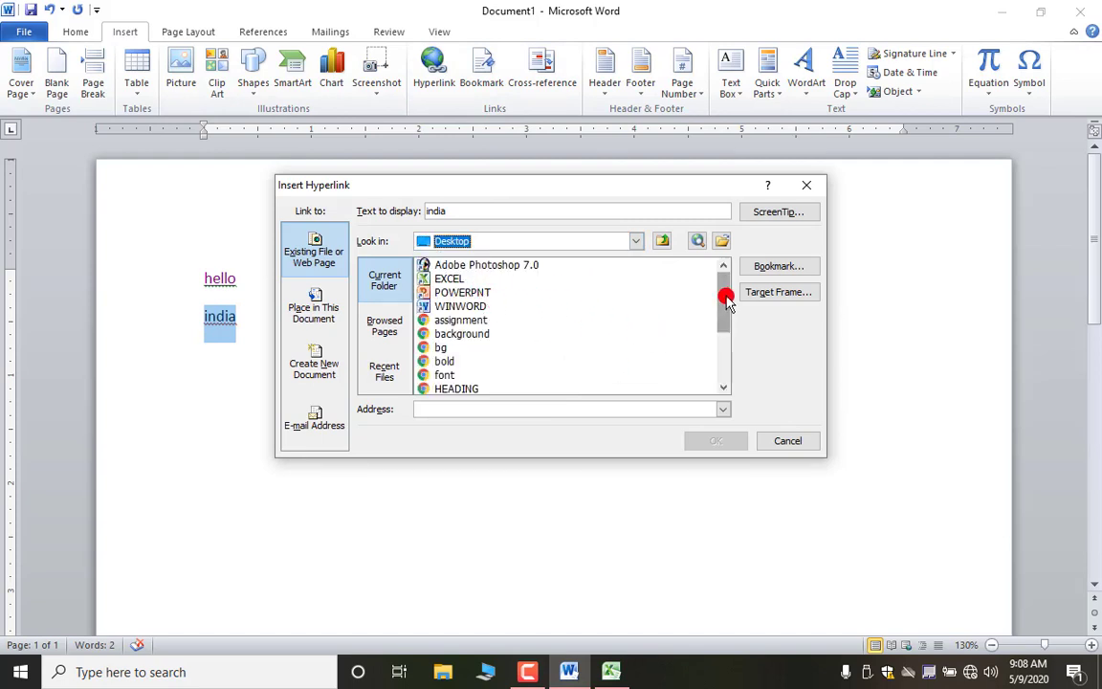
left_click_drag(725, 295, 725, 346)
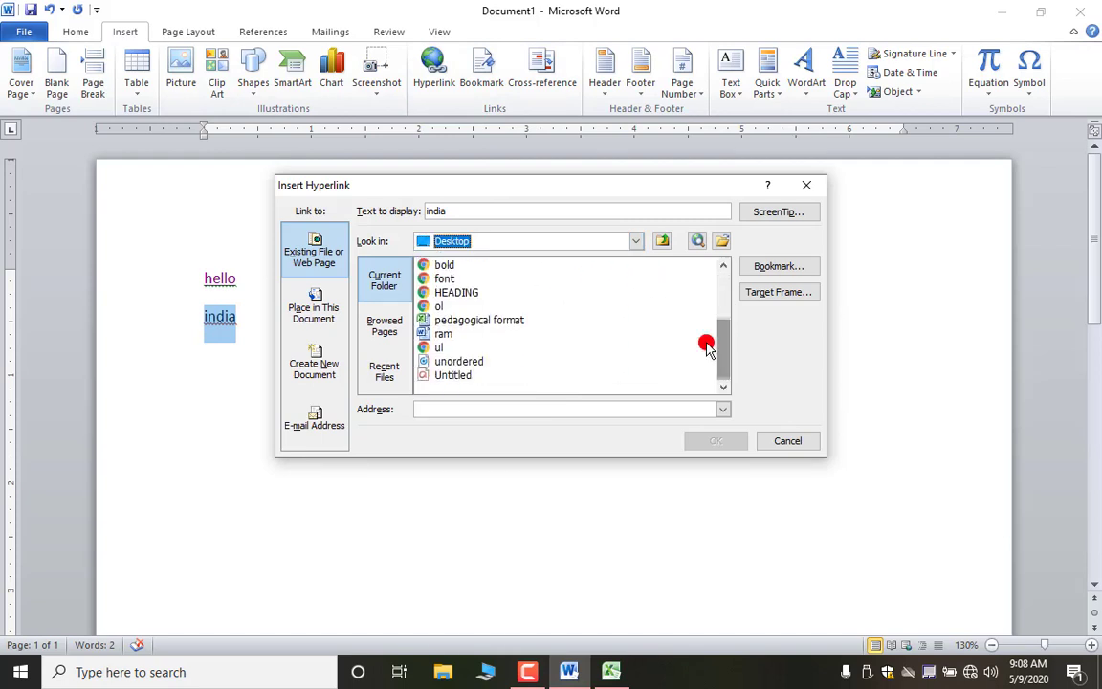
left_click(446, 333)
left_click(719, 441)
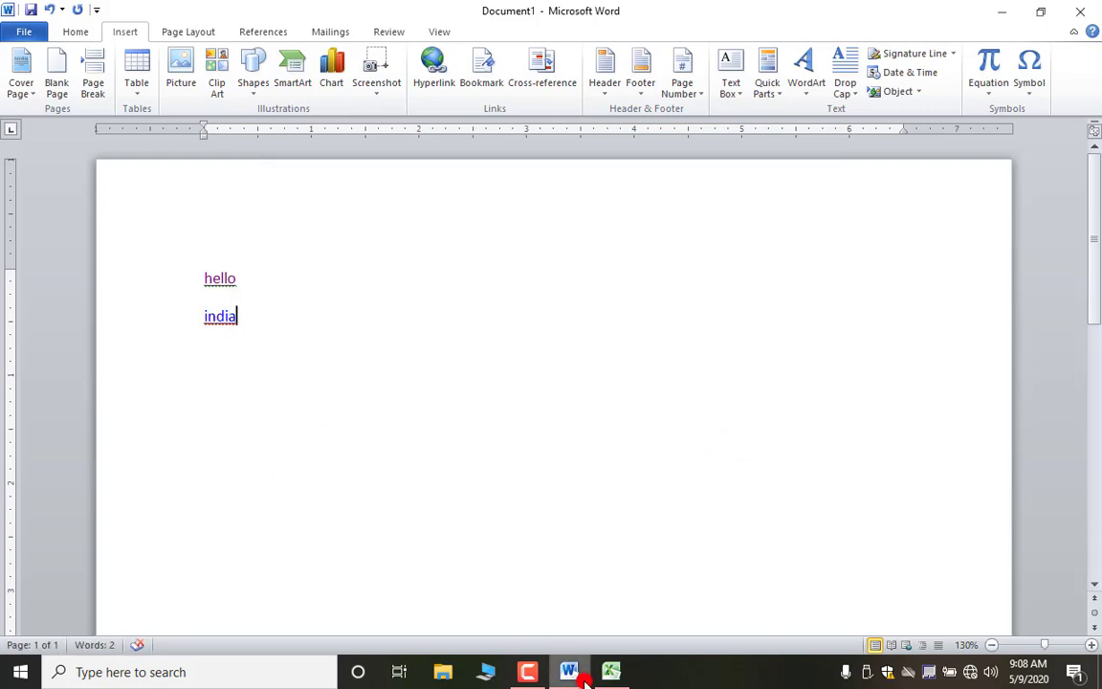
mouse_move(572, 675)
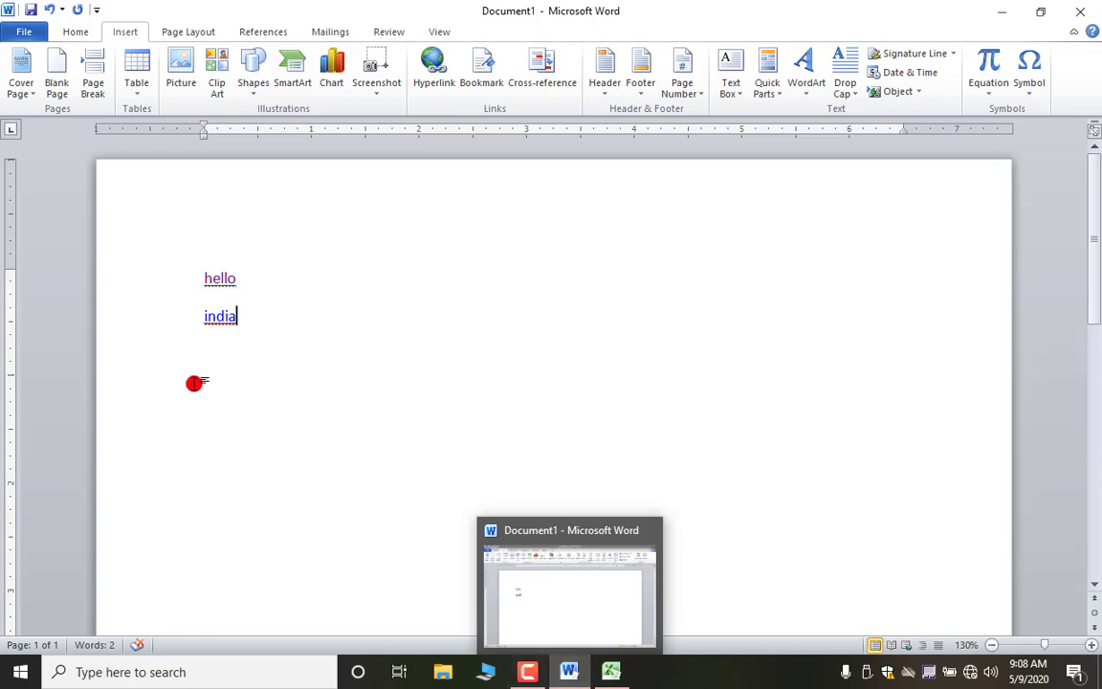
Step: Follow the india link and allow the ram document to open
mouse_move(209, 320)
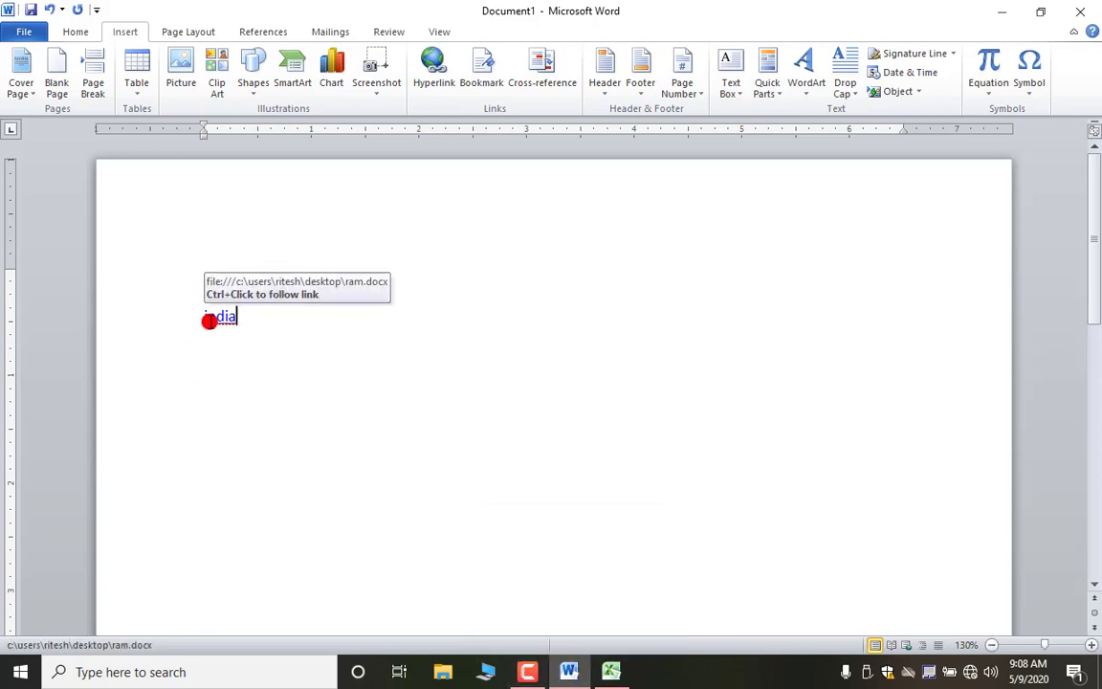
left_click(214, 322, "ctrl")
left_click(608, 402)
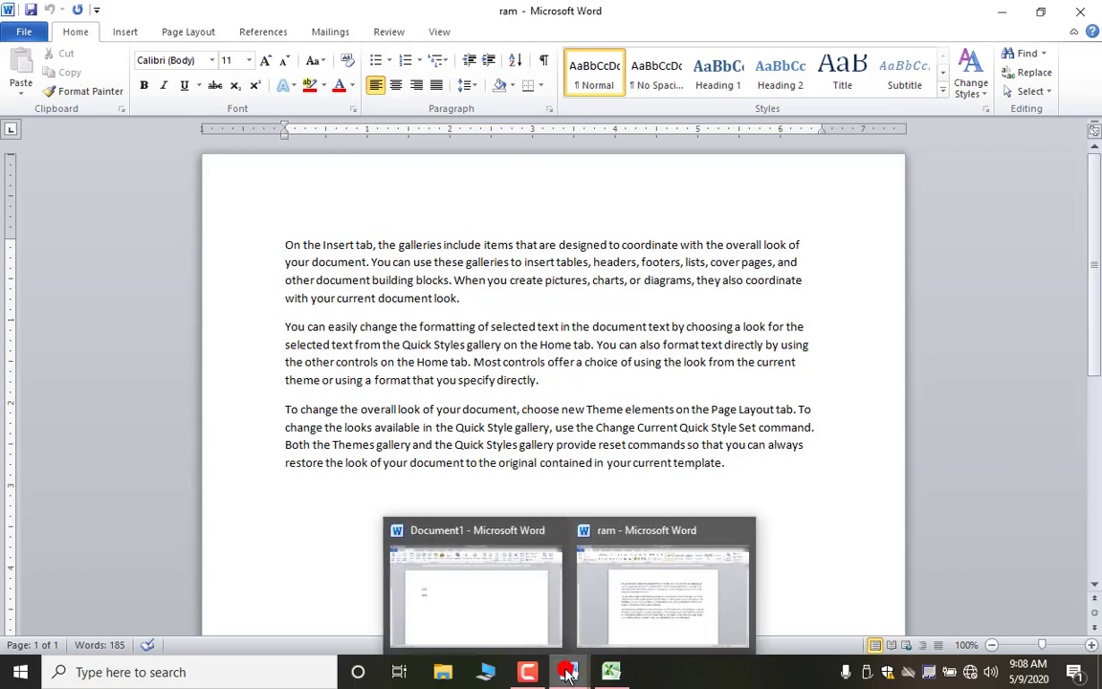
Step: Return to Document1 and type =rand() on a new line below india
mouse_move(504, 583)
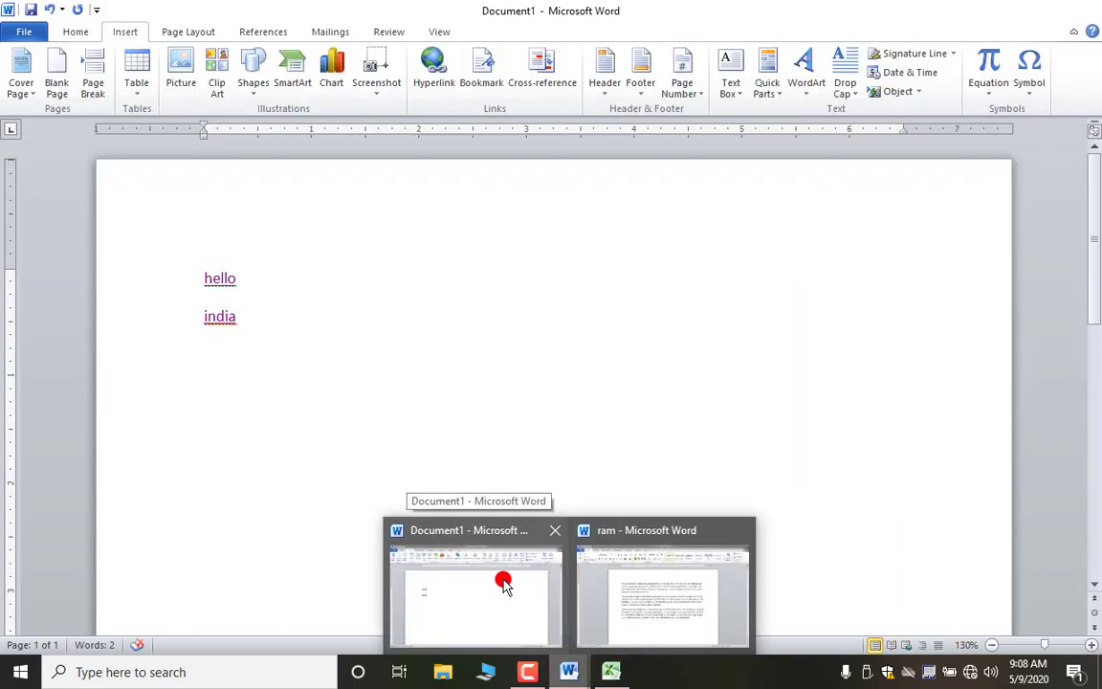
mouse_move(640, 579)
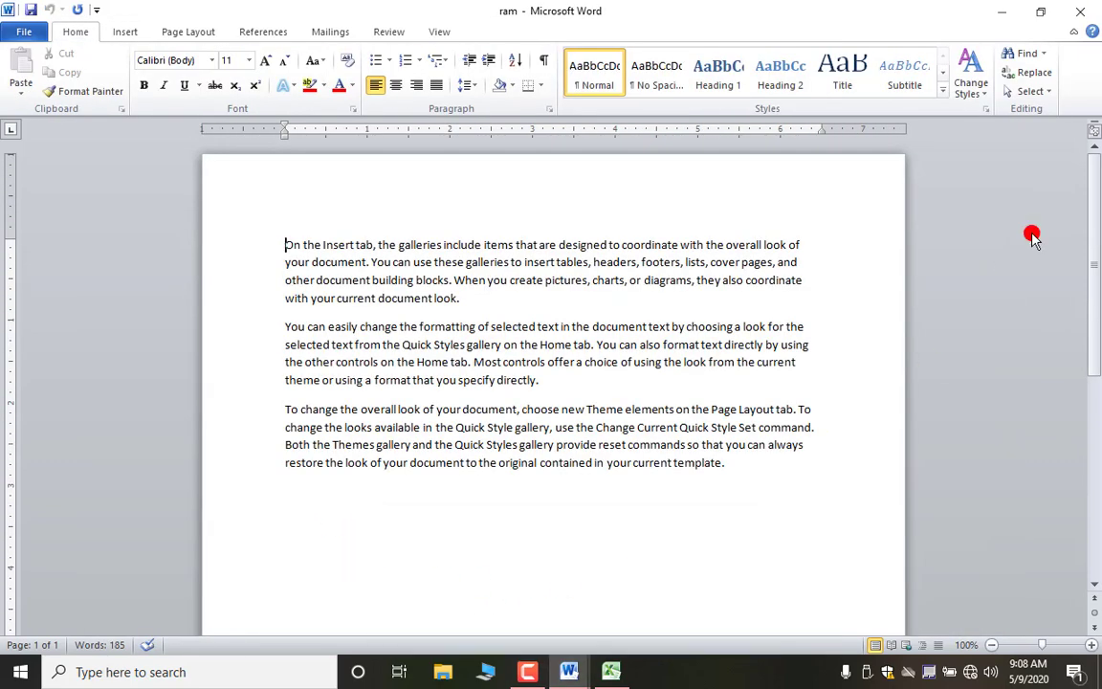
left_click(1002, 11)
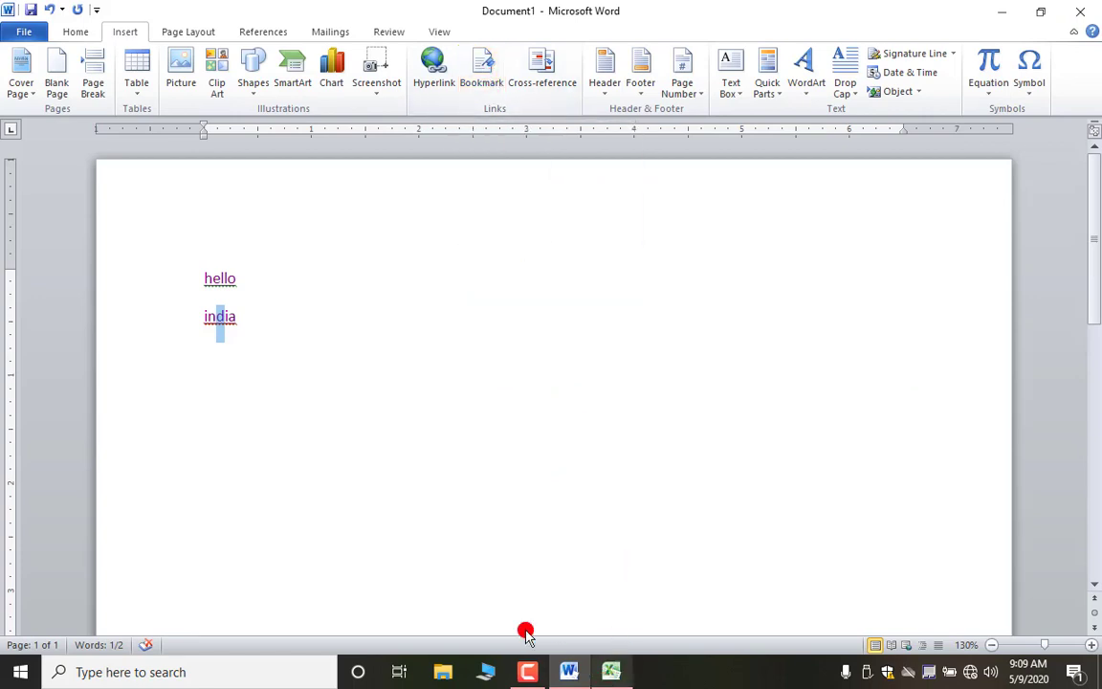
left_click(319, 373)
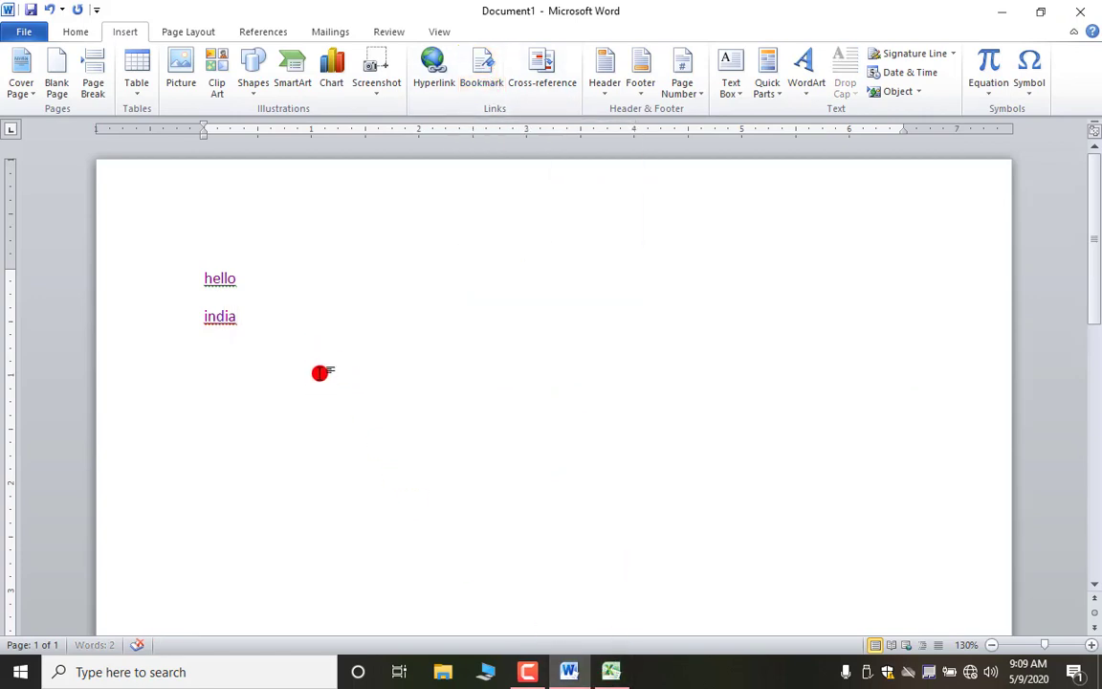
type("=ra")
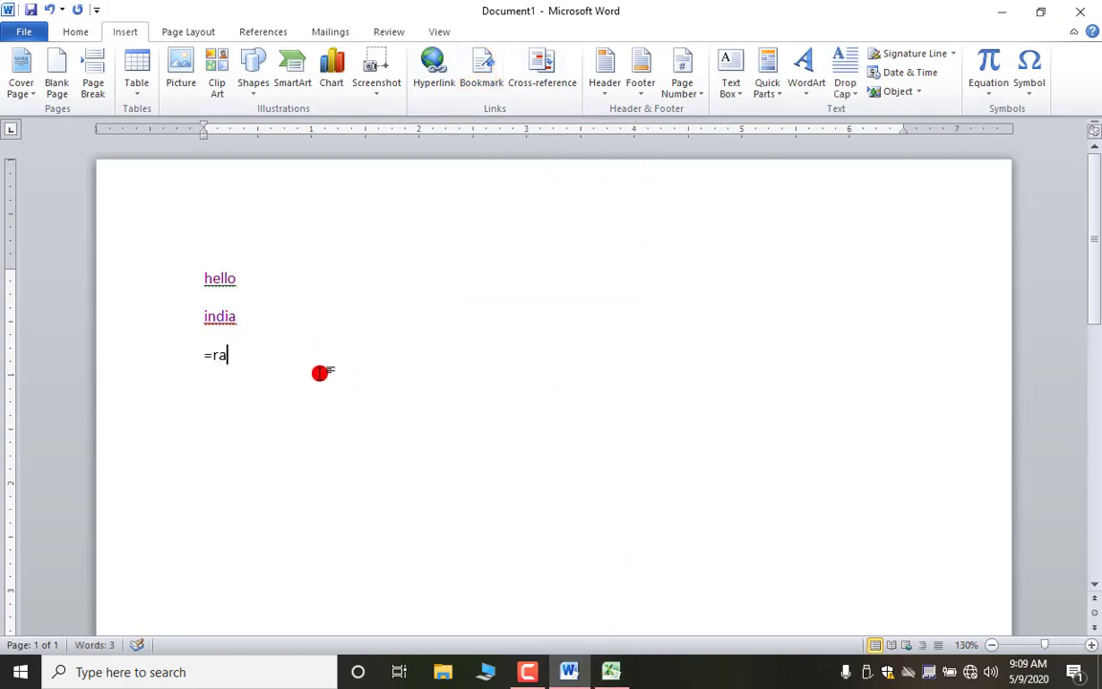
type("nd()")
Step: Expand =rand() into three sample paragraphs, paste another copy, and place the cursor after 'look.'
key("Return")
left_click_drag(204, 271, 800, 552)
key("ctrl+c")
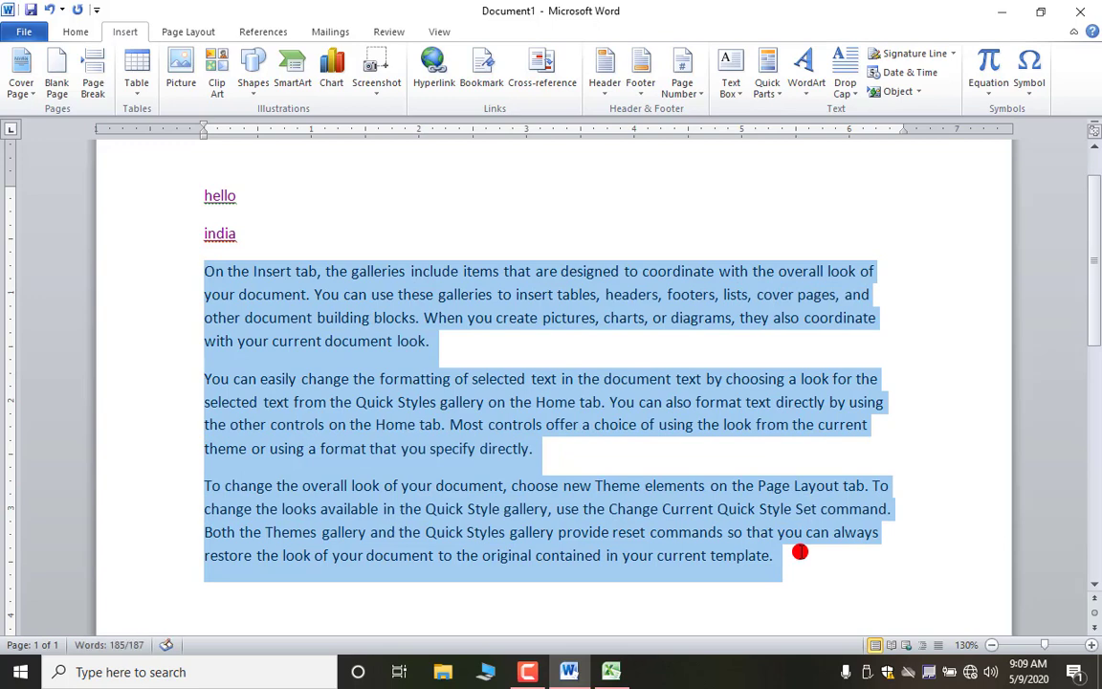
left_click(790, 564)
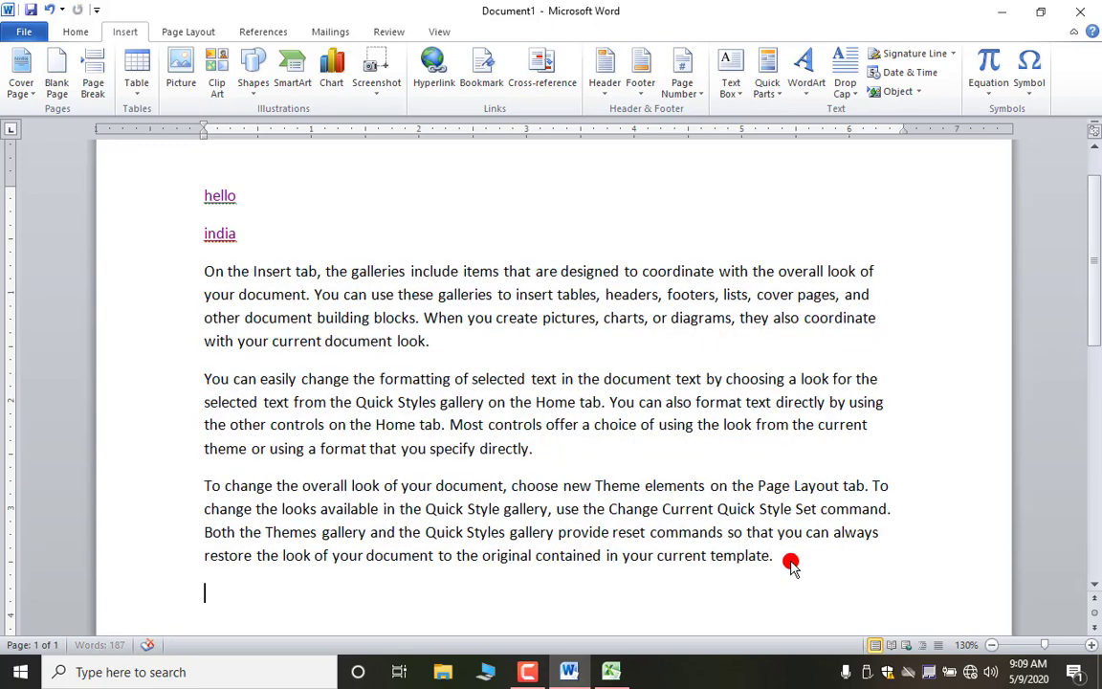
key("ctrl+v")
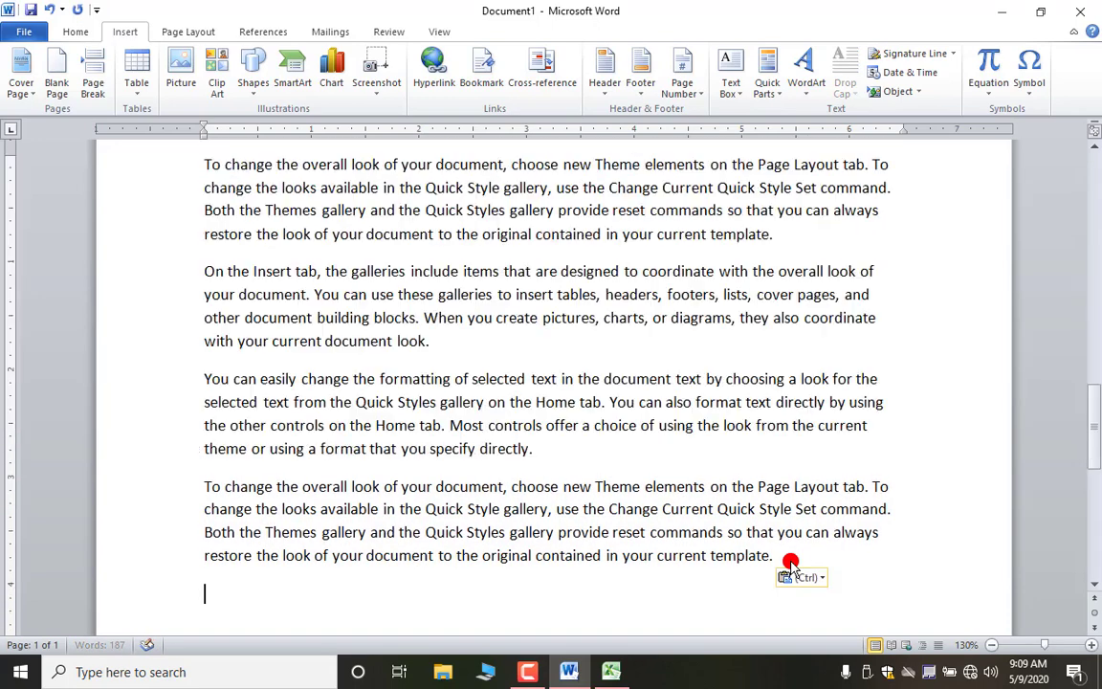
scroll(790, 561, "up", 10)
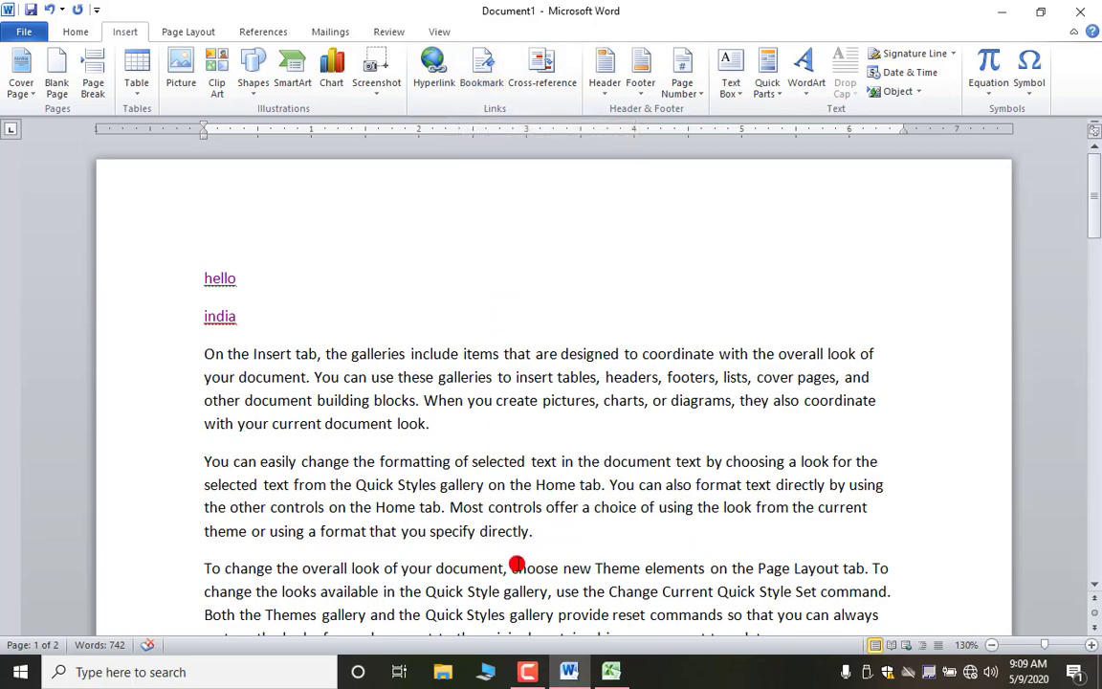
scroll(555, 469, "down", 3)
scroll(555, 470, "down", 2)
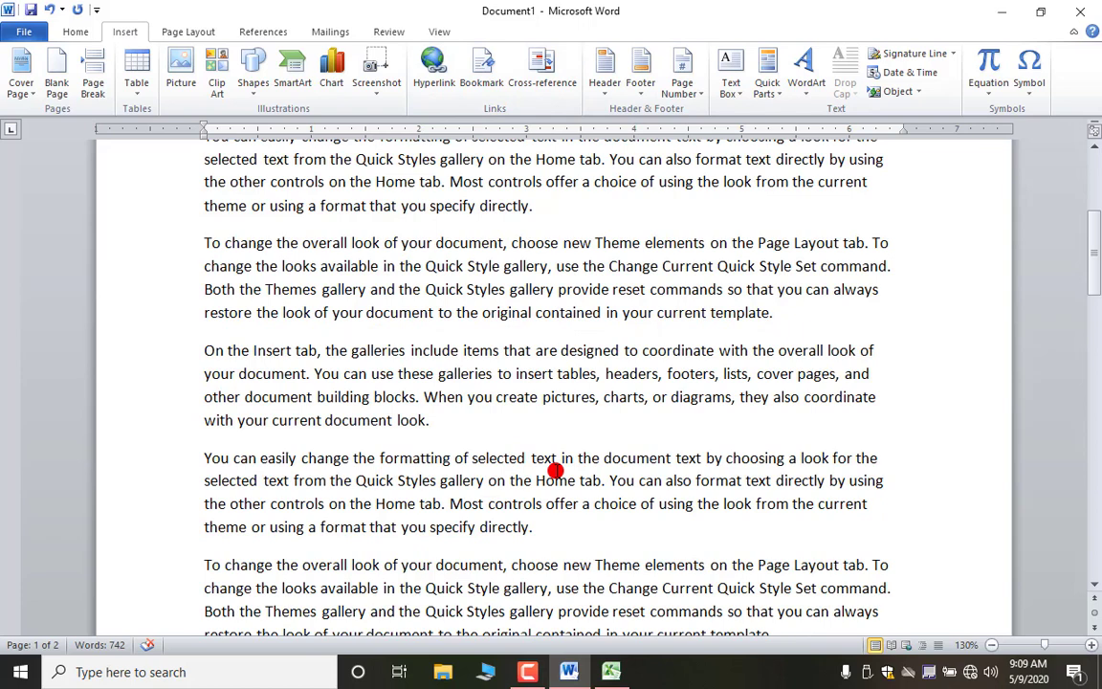
left_click(446, 423)
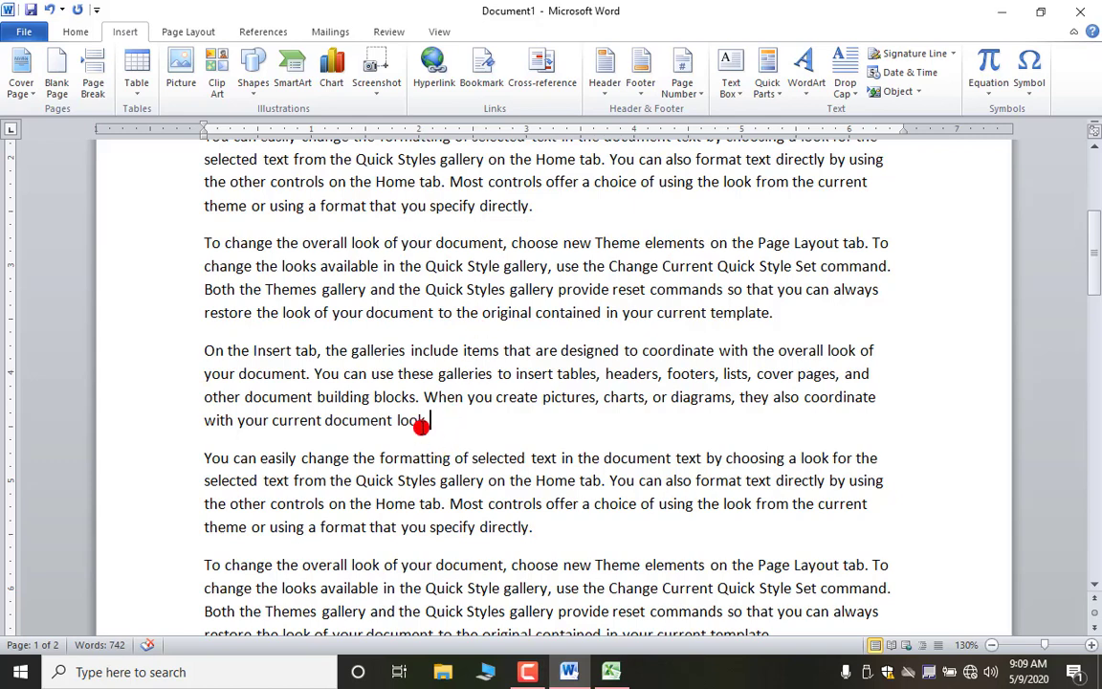
Step: Add a bookmark named reading at the cursor after 'look.' in the repeated paragraph
left_click(482, 74)
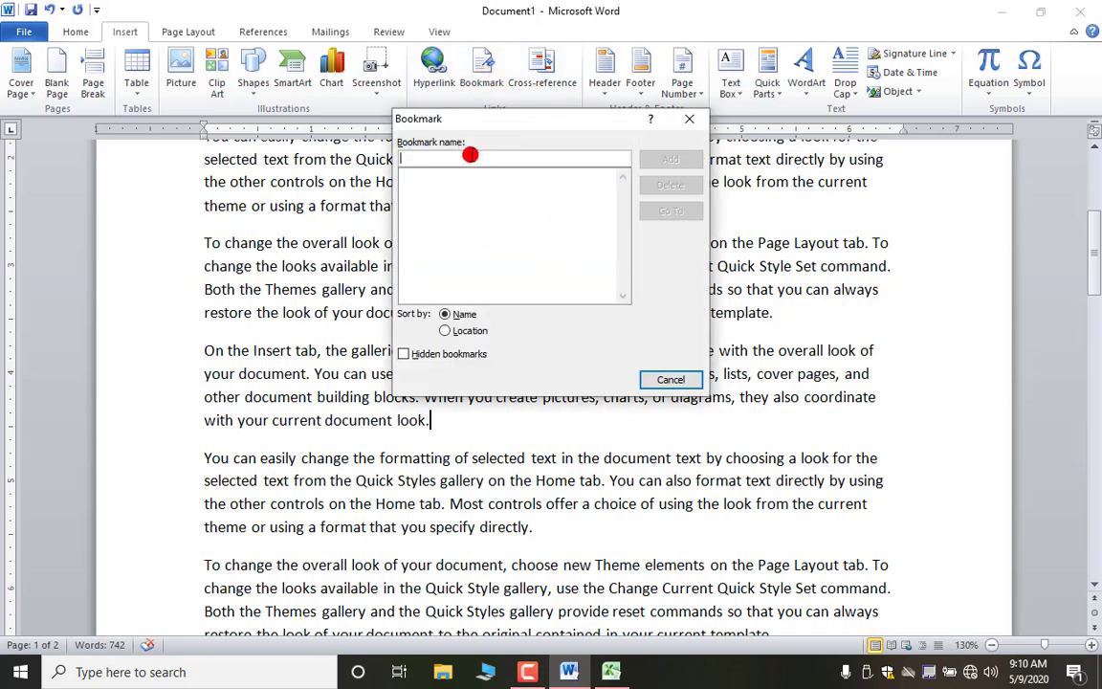
type("reading")
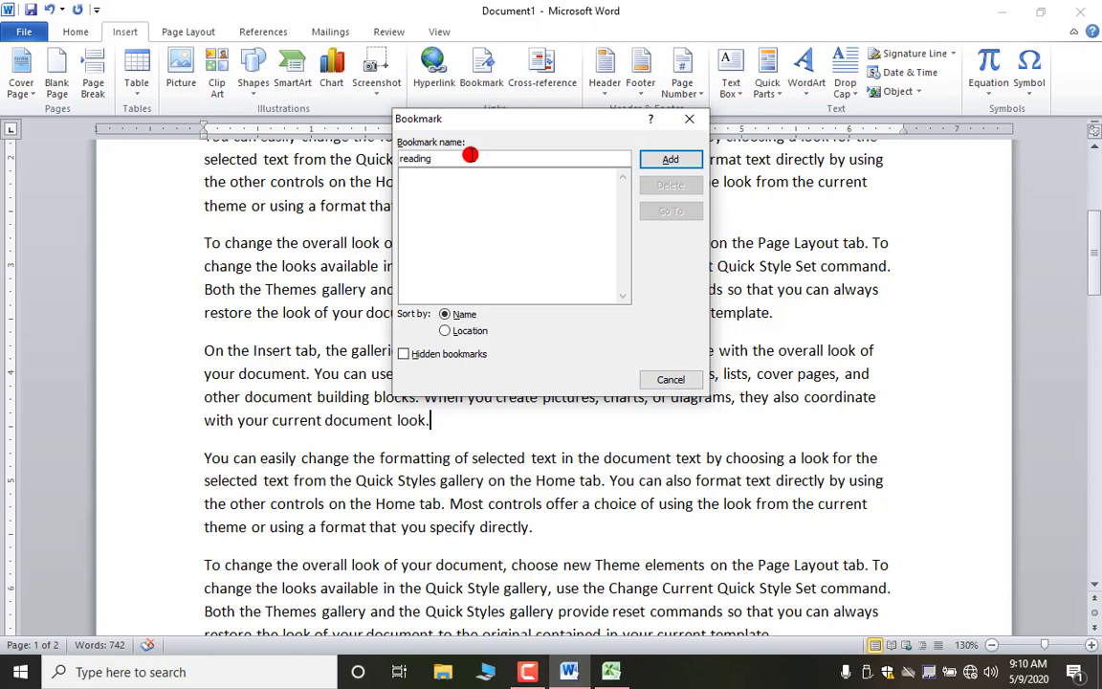
left_click(670, 161)
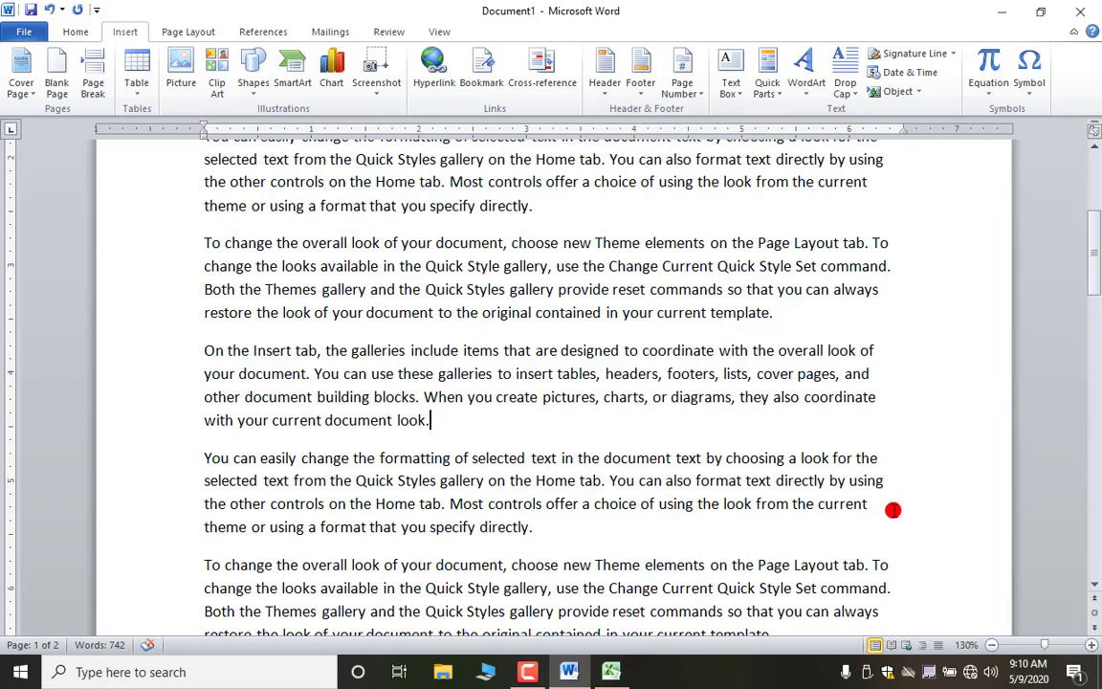
scroll(755, 470, "up", 10)
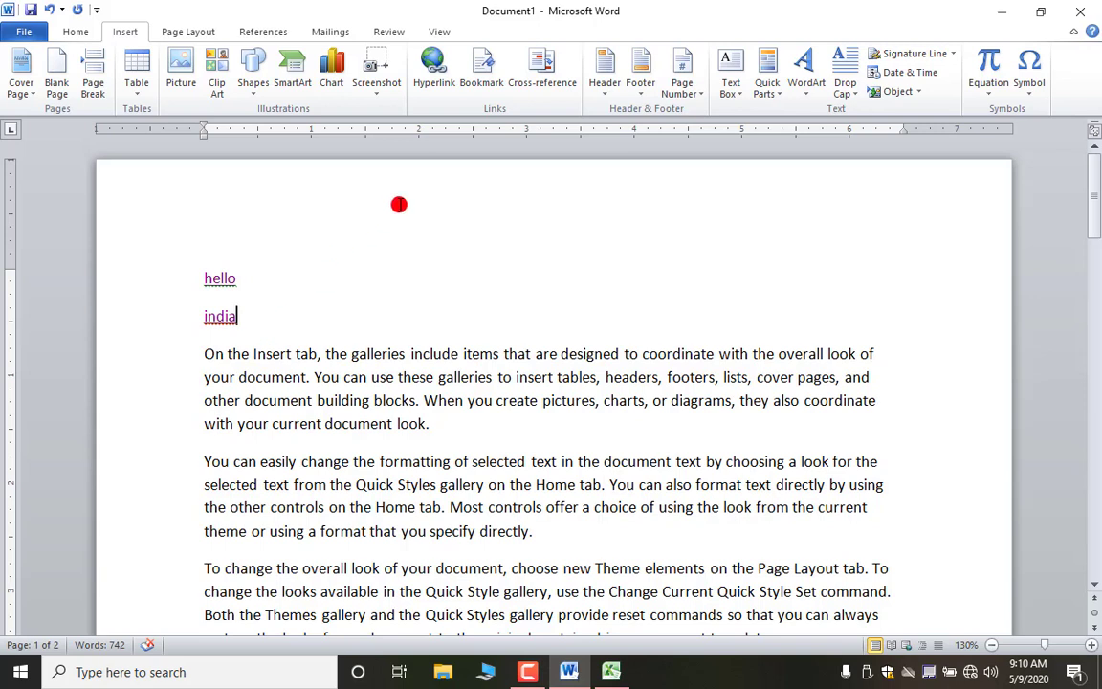
Step: Jump to the reading bookmark with Go To in the Bookmark dialog
left_click(479, 65)
left_click(475, 77)
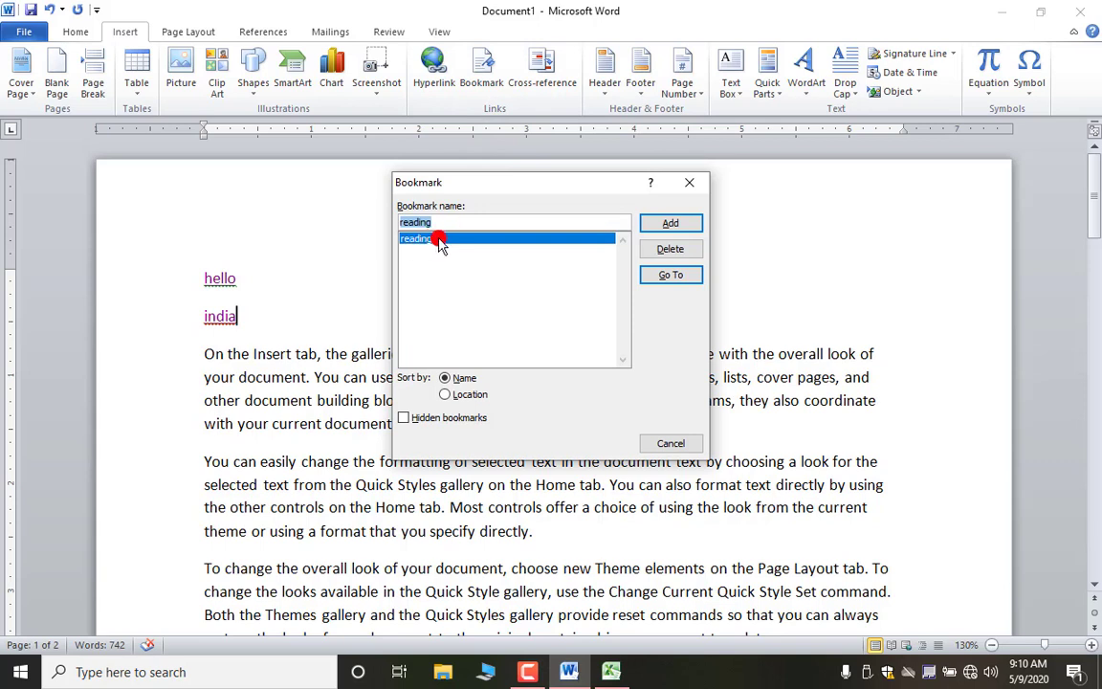
left_click(671, 275)
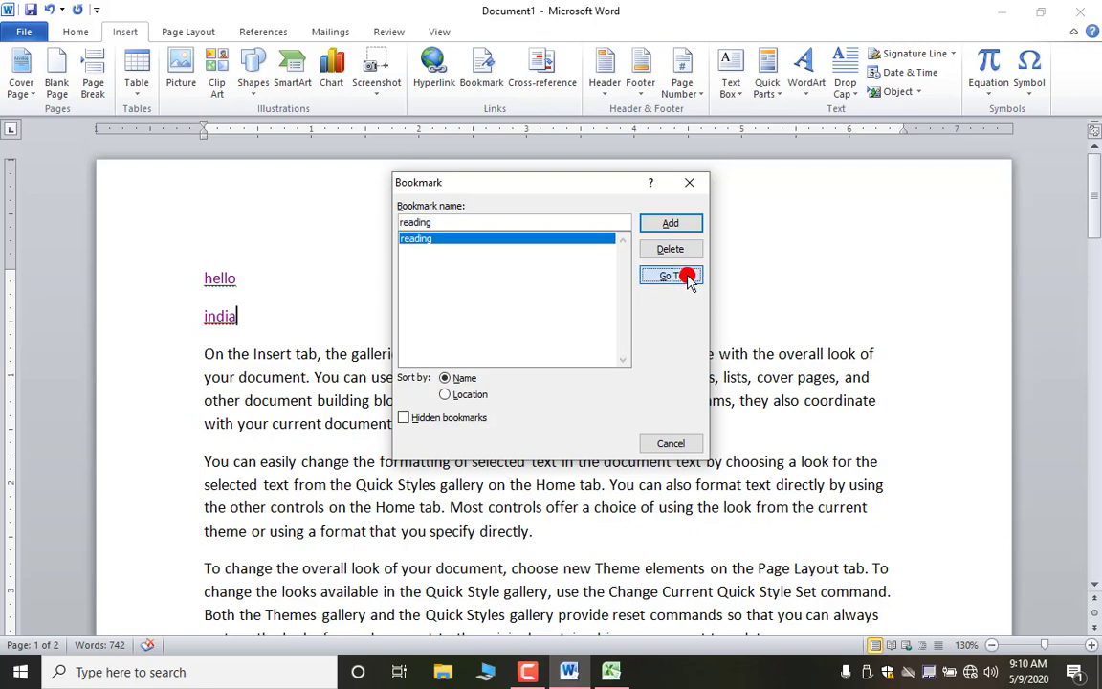
left_click(671, 440)
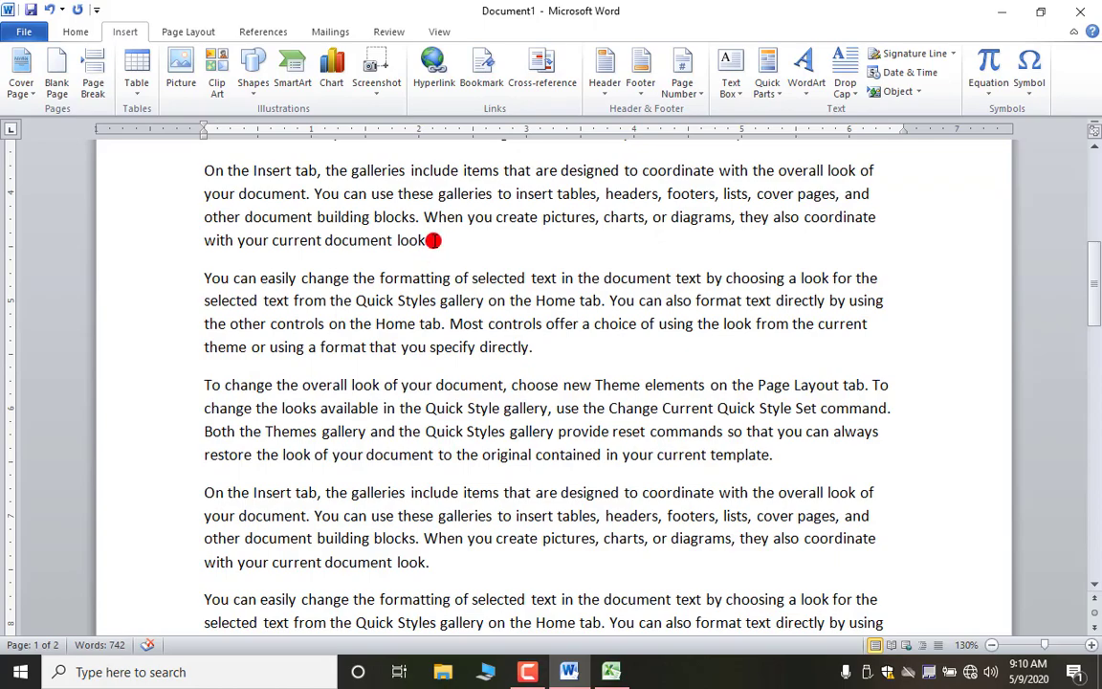
Step: From the top of the document, jump to the reading bookmark again
scroll(494, 236, "up", 2)
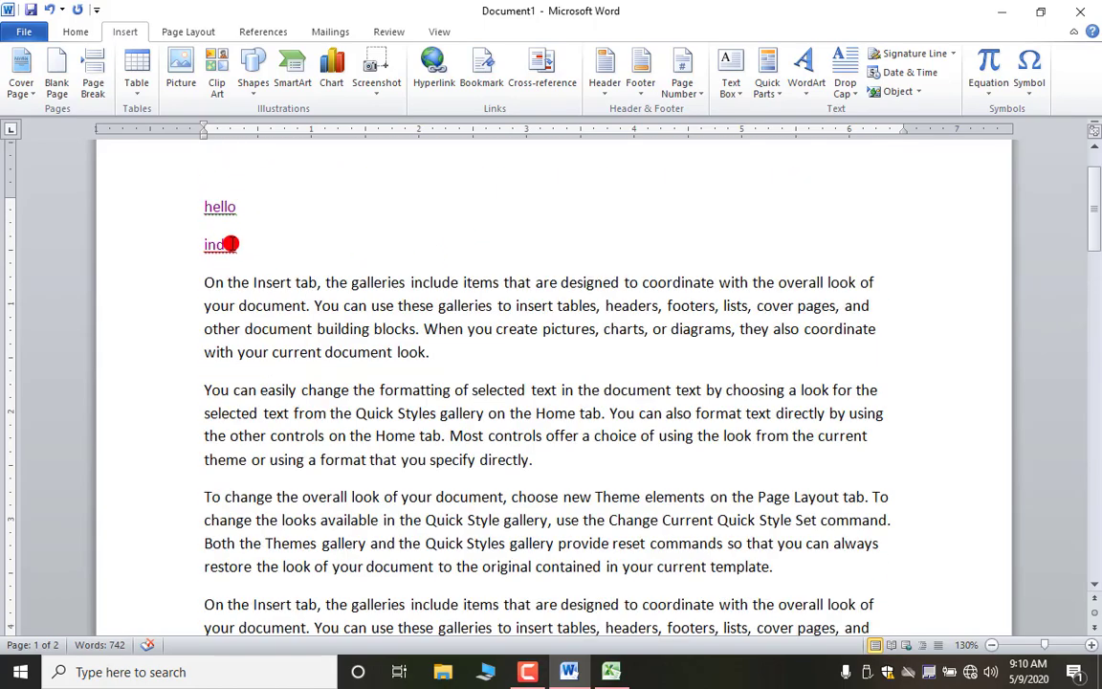
left_click(479, 65)
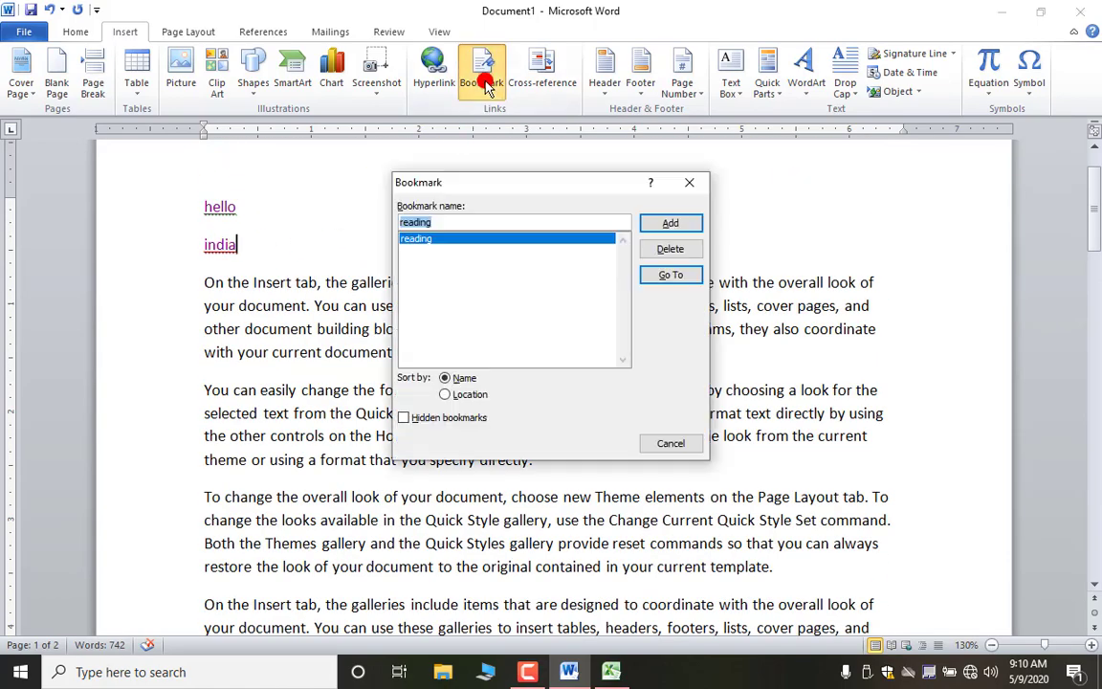
left_click(654, 276)
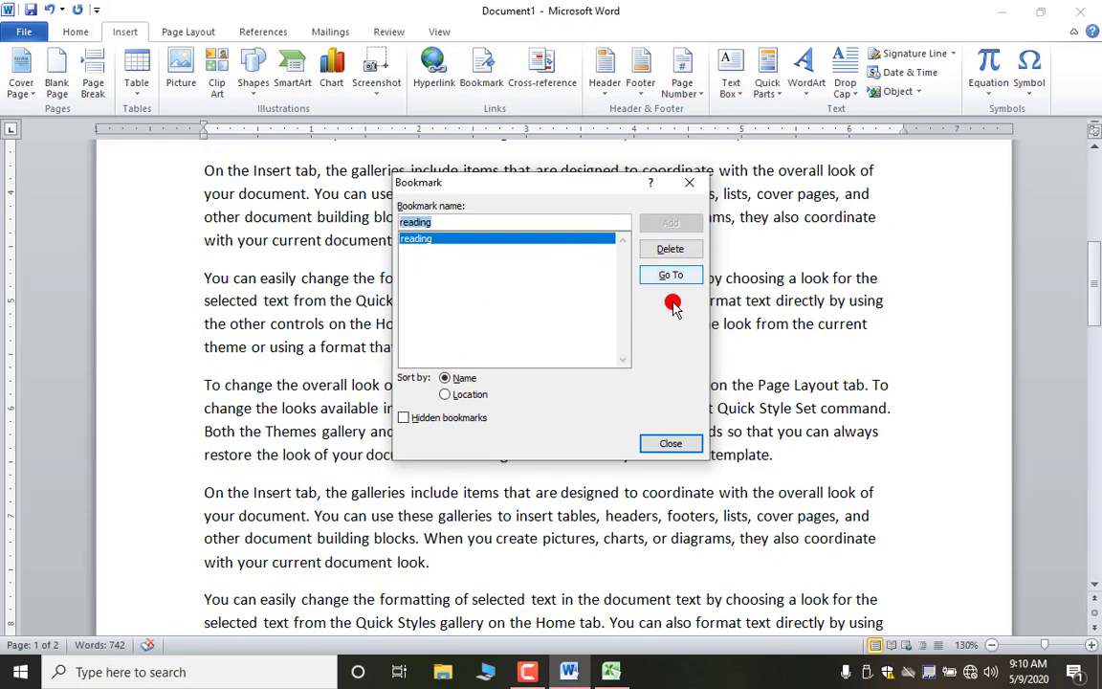
left_click(670, 445)
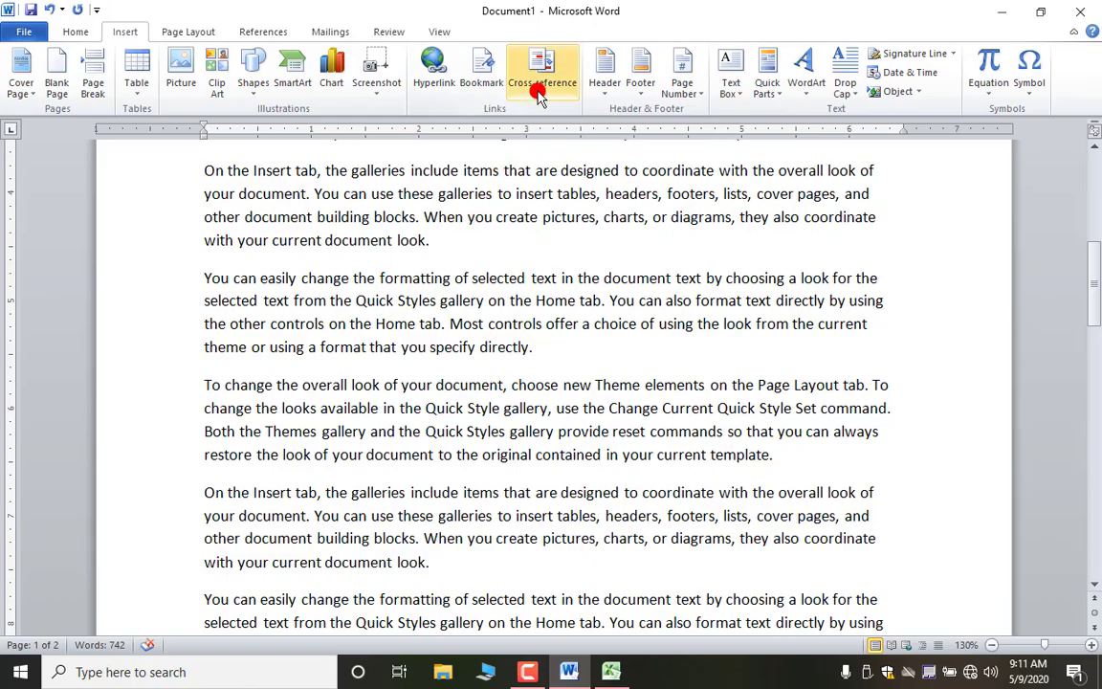
Step: Delete everything after 'template.' to keep three paragraphs, and add a blank line at the top
scroll(551, 412, "up", 5)
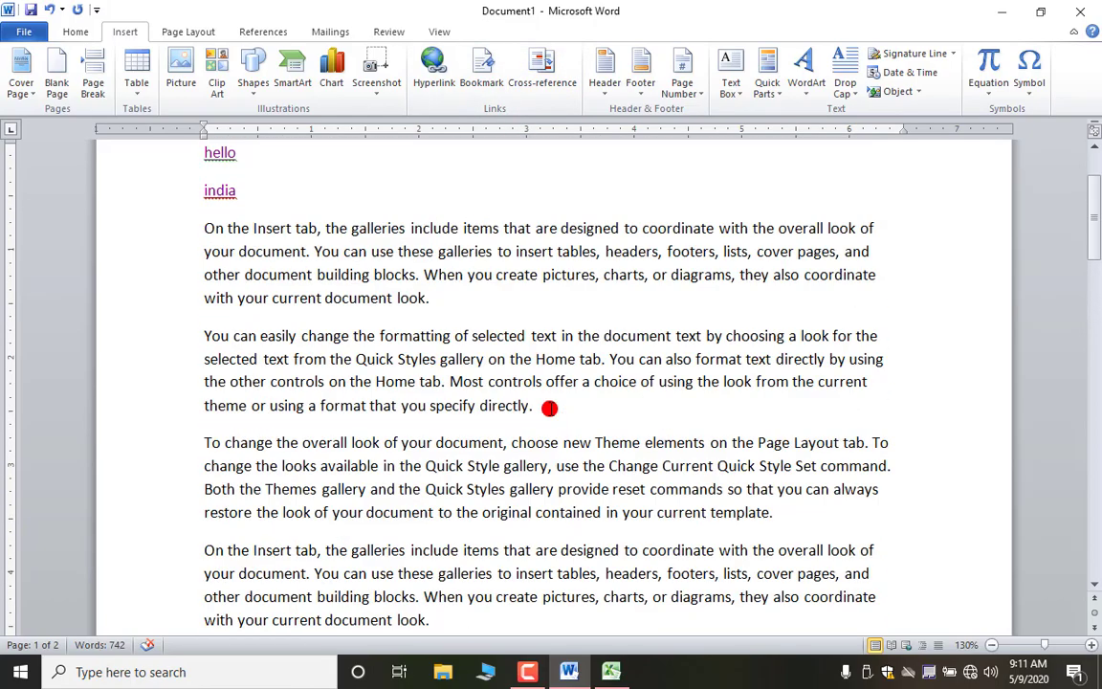
scroll(549, 408, "down", 4)
scroll(778, 462, "up", 3)
left_click(773, 459)
key("Delete")
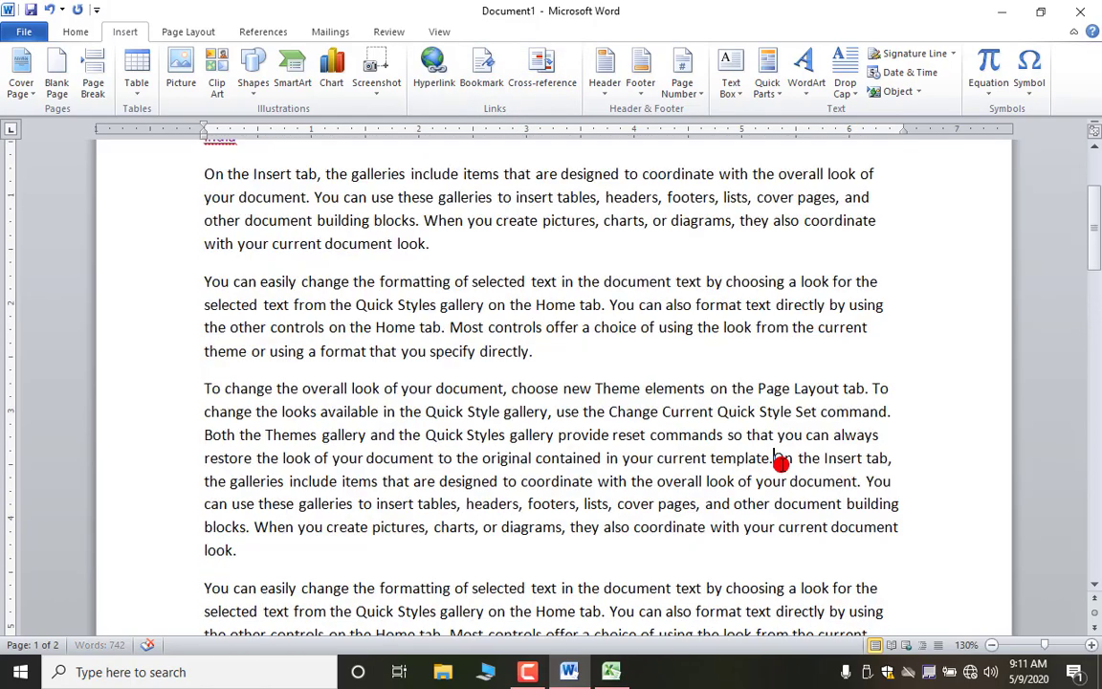
key("Delete")
key("Delete")
key("Delete")
key("Delete")
key("Delete")
key("Delete")
key("Delete")
key("Delete")
key("Delete")
key("Delete")
key("Delete")
key("Delete")
key("Delete")
key("Delete")
key("Delete")
key("Delete")
key("Delete")
key("Delete")
key("Delete")
key("Delete")
key("Delete")
key("Delete")
key("Delete")
key("Delete")
key("Delete")
key("Delete")
key("Delete")
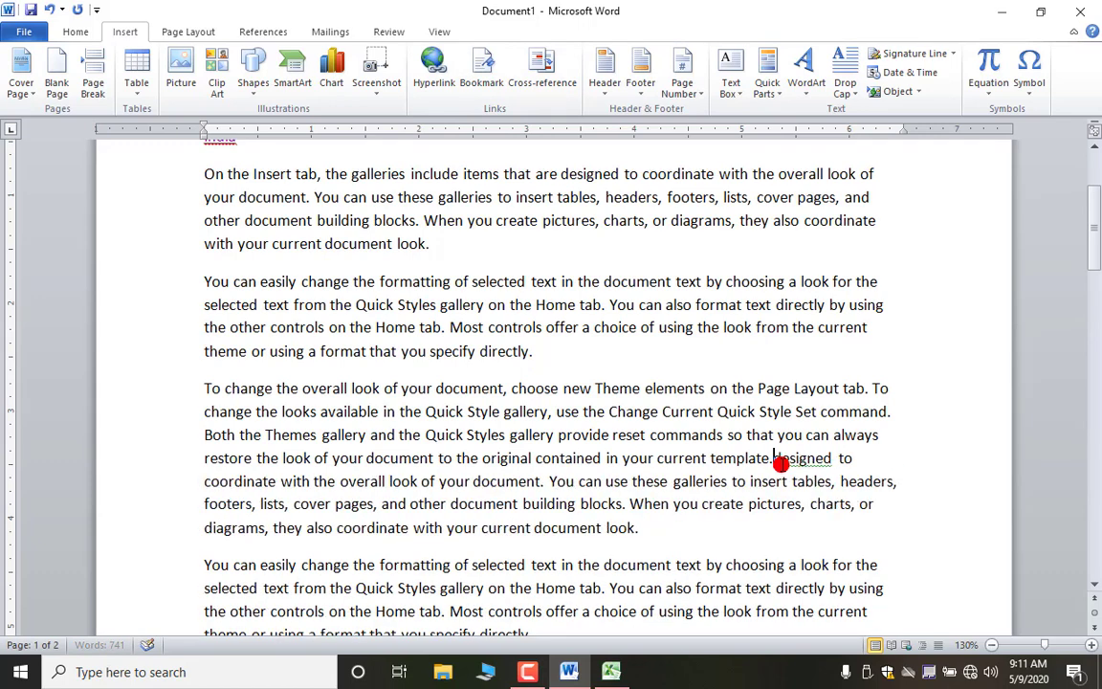
key("Delete")
key("Delete")
key("Delete")
key("Delete")
key("Delete")
key("Delete")
key("Delete")
key("Delete")
key("Delete")
key("Delete")
key("Delete")
key("Delete")
key("Delete")
key("Delete")
key("Delete")
key("Delete")
key("ctrl+shift+End")
key("Delete")
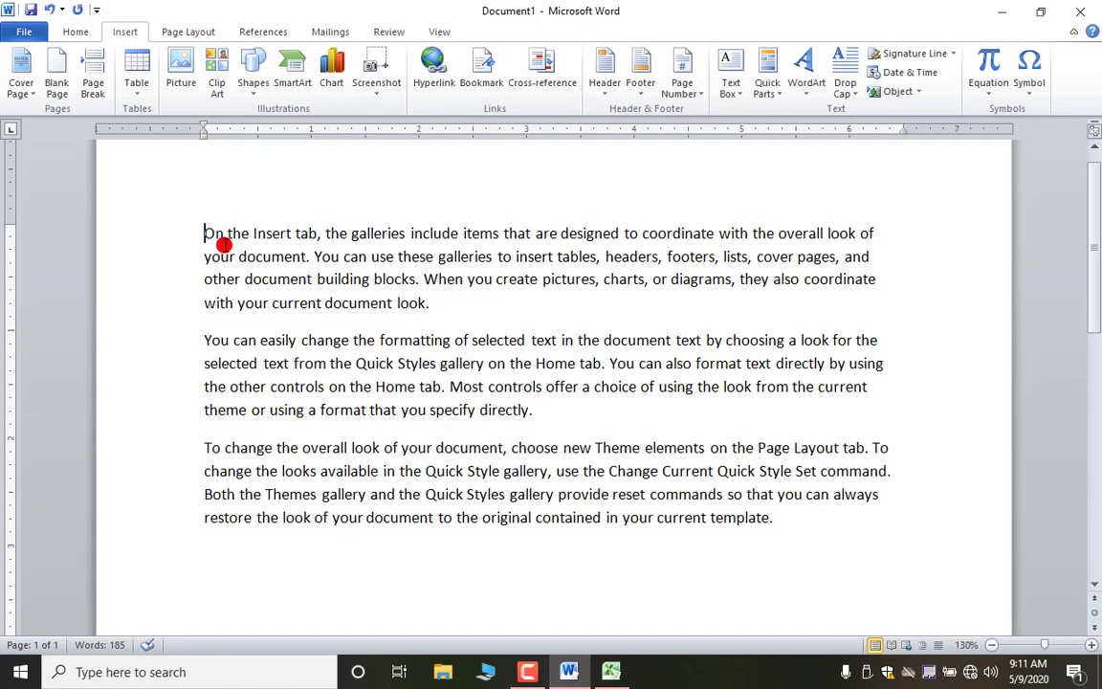
key("Return")
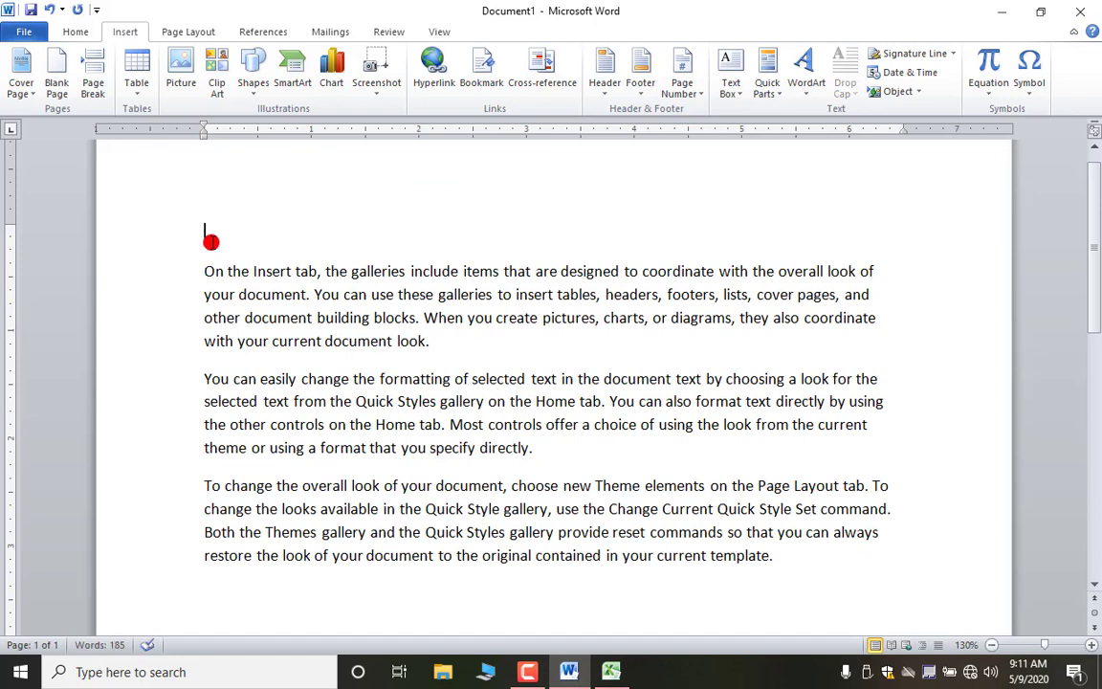
Step: Type the lines 'Heading 1', 'Heading 2' and 'Heading 3' above the three sample paragraphs
type("Headi")
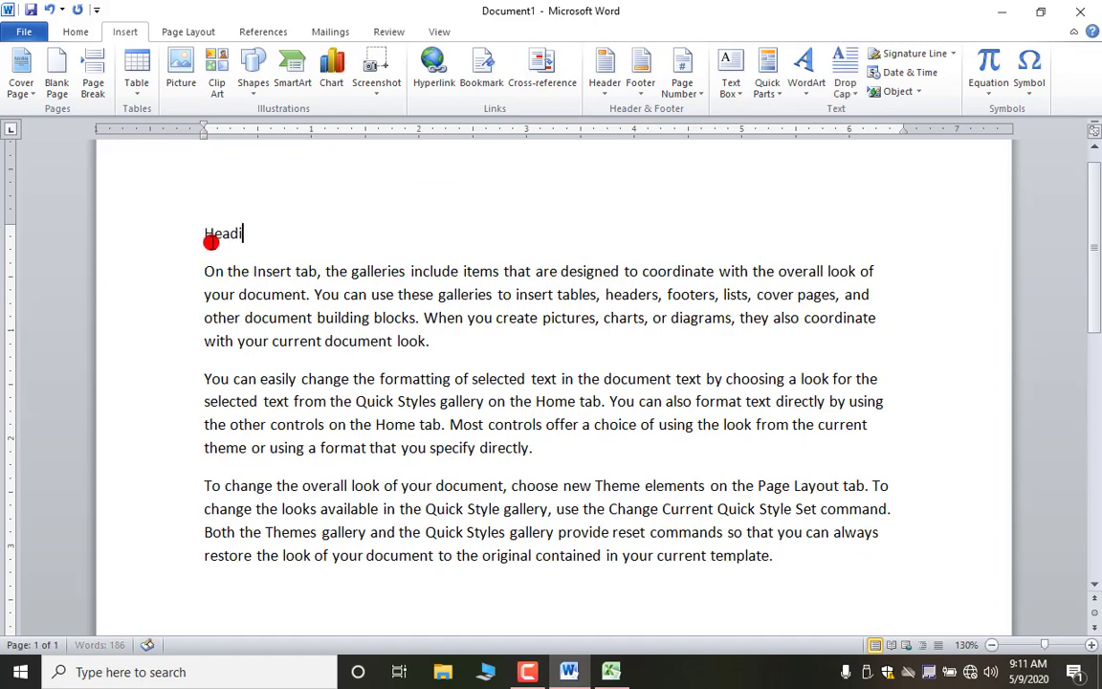
type("ng 1")
left_click(470, 346)
key("Return")
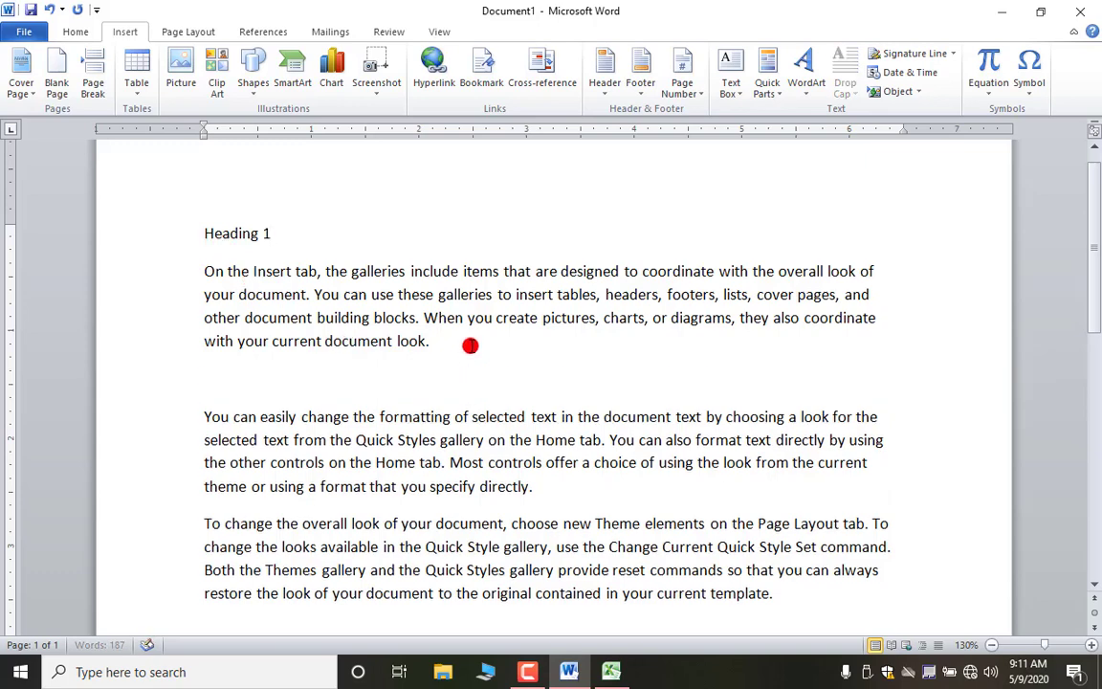
type("Hea")
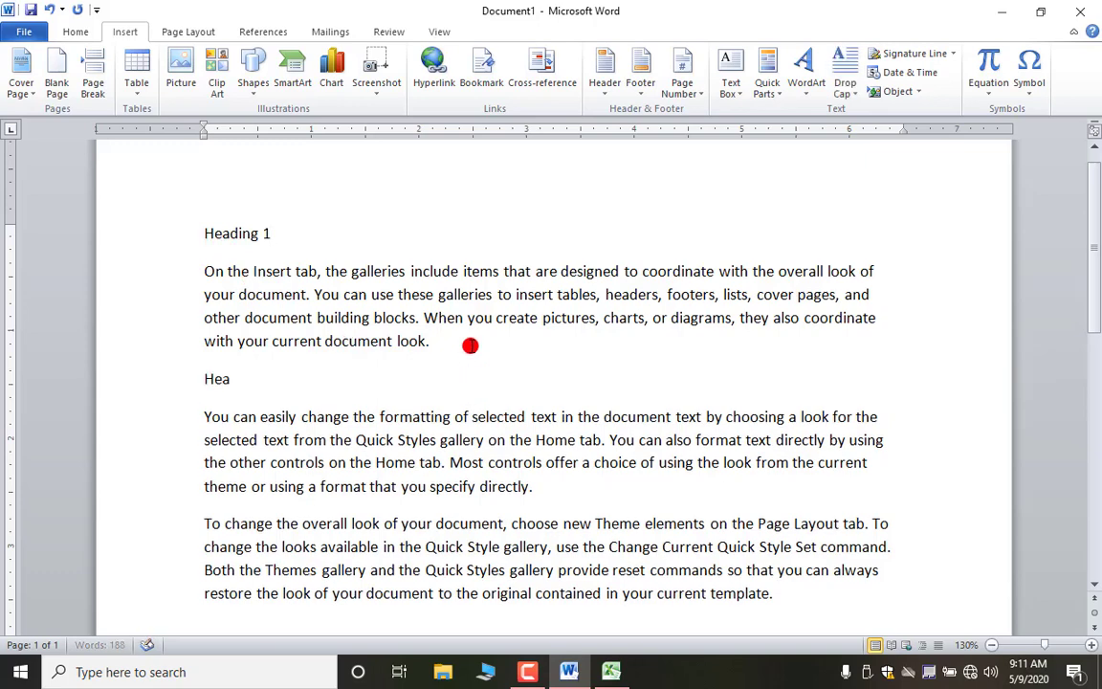
type("ding 2")
left_click(544, 501)
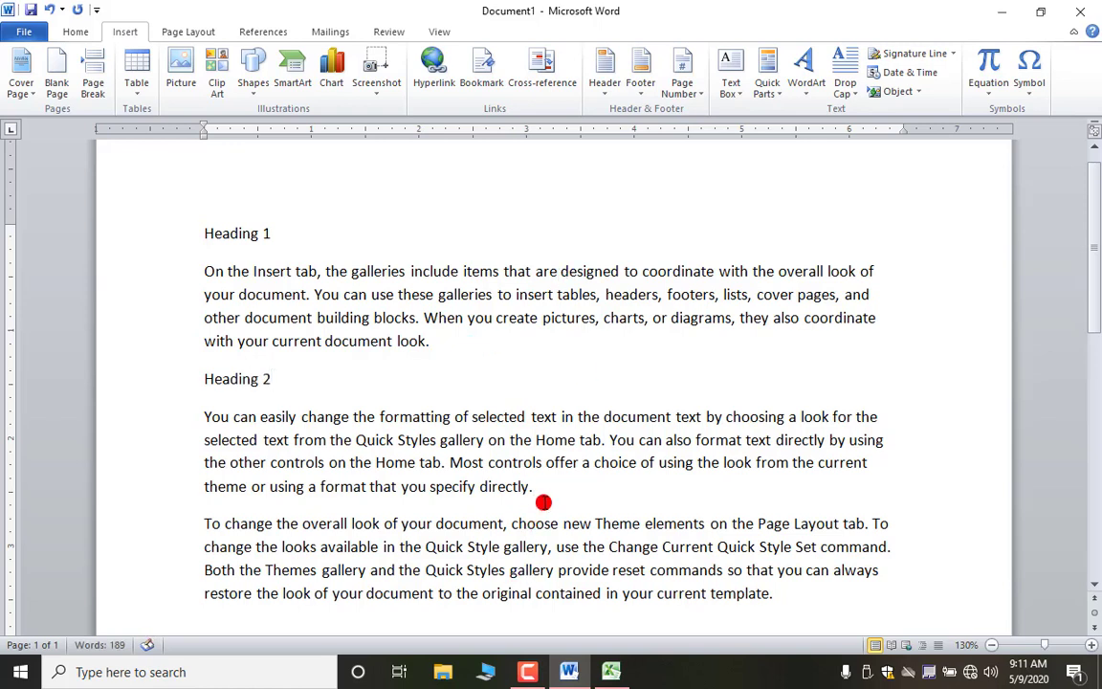
key("Return")
type("Hea")
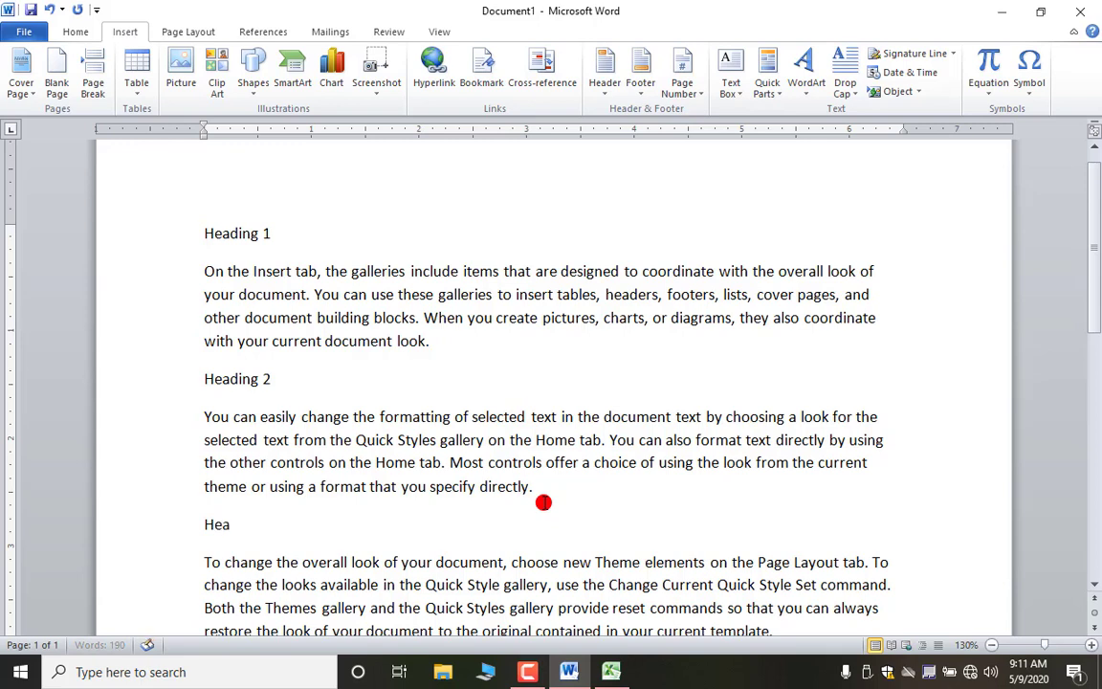
type("ding 3")
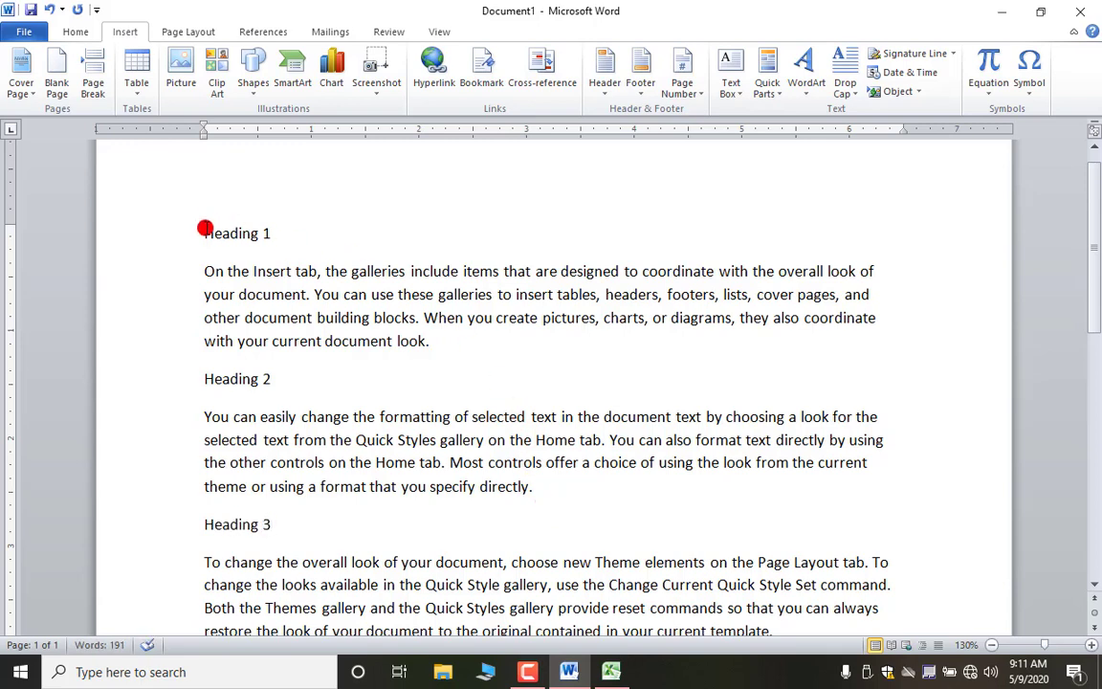
left_click_drag(203, 232, 267, 234)
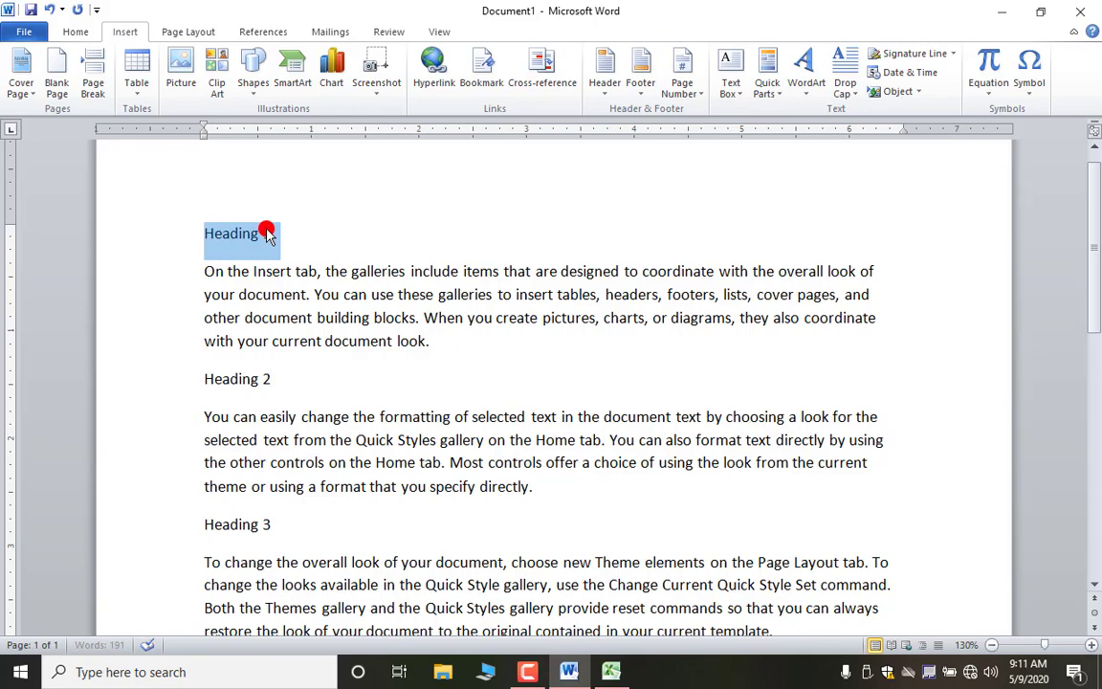
Step: Apply the Heading 2 style to the Heading 1, Heading 2 and Heading 3 lines, then close the Navigation pane
left_click(72, 31)
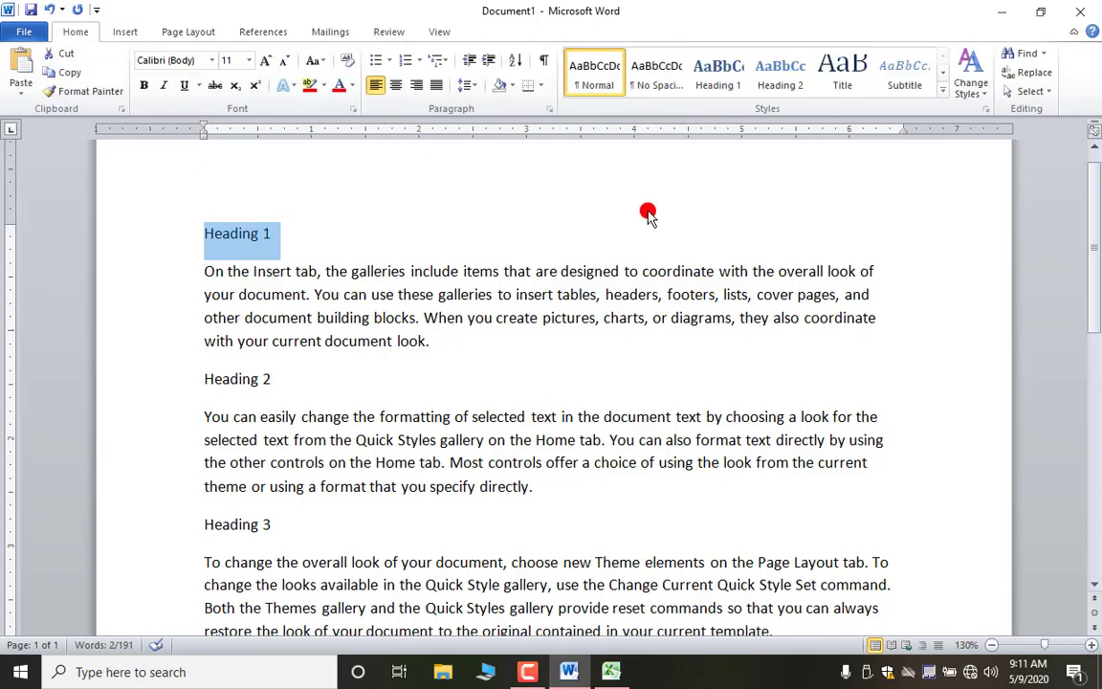
left_click(942, 90)
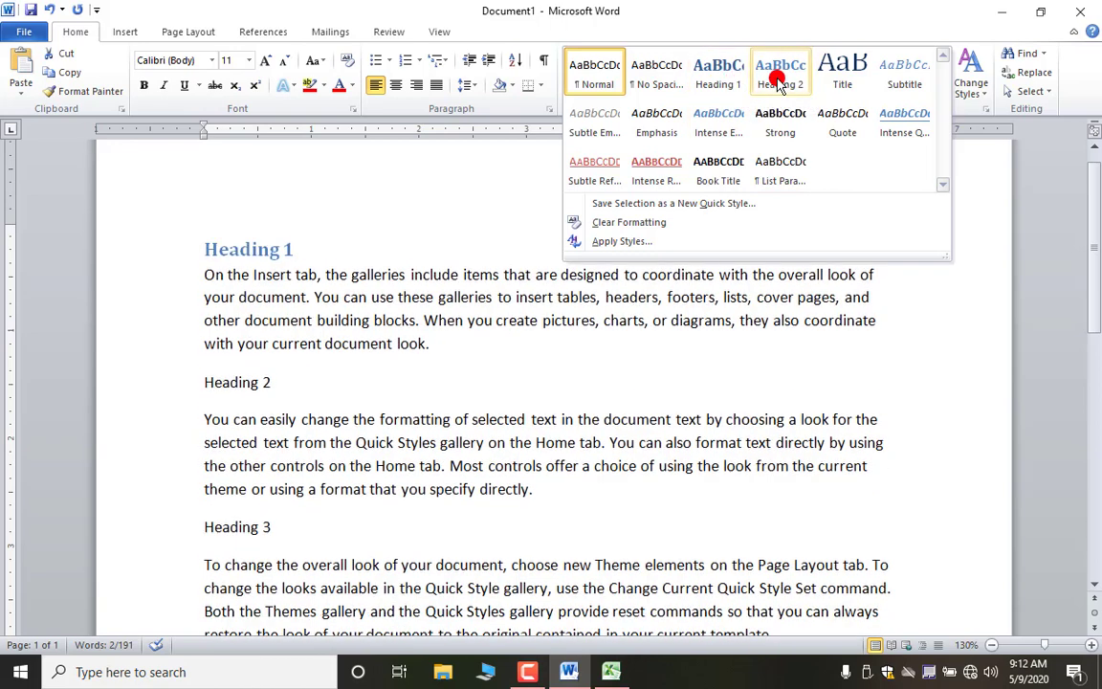
left_click(780, 76)
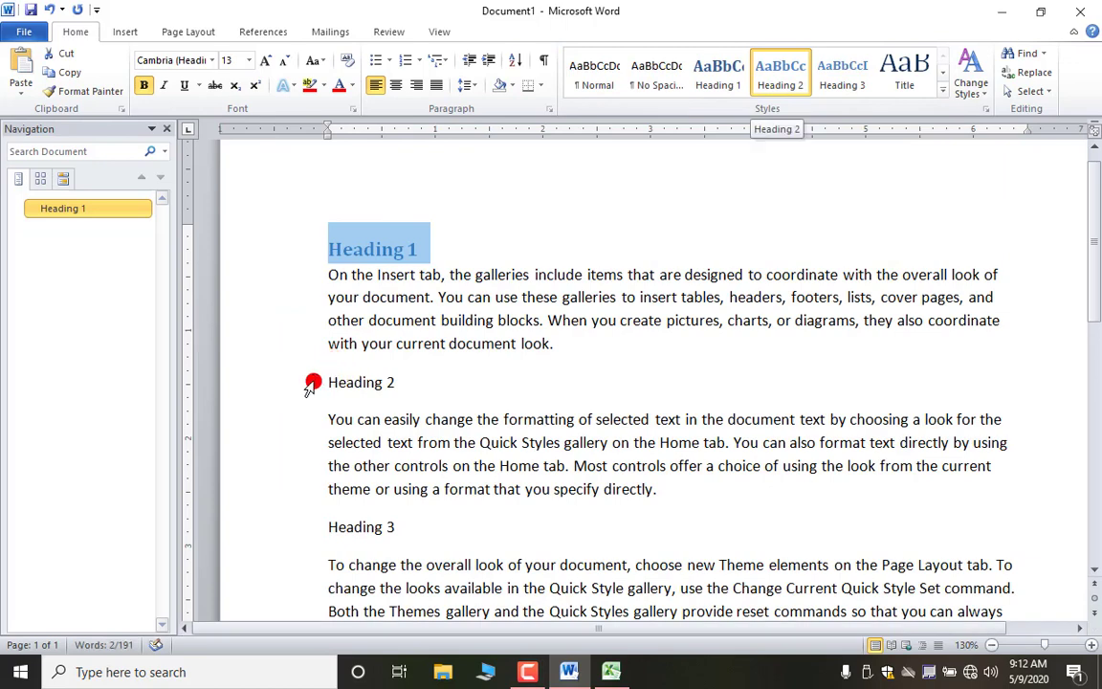
left_click(311, 382)
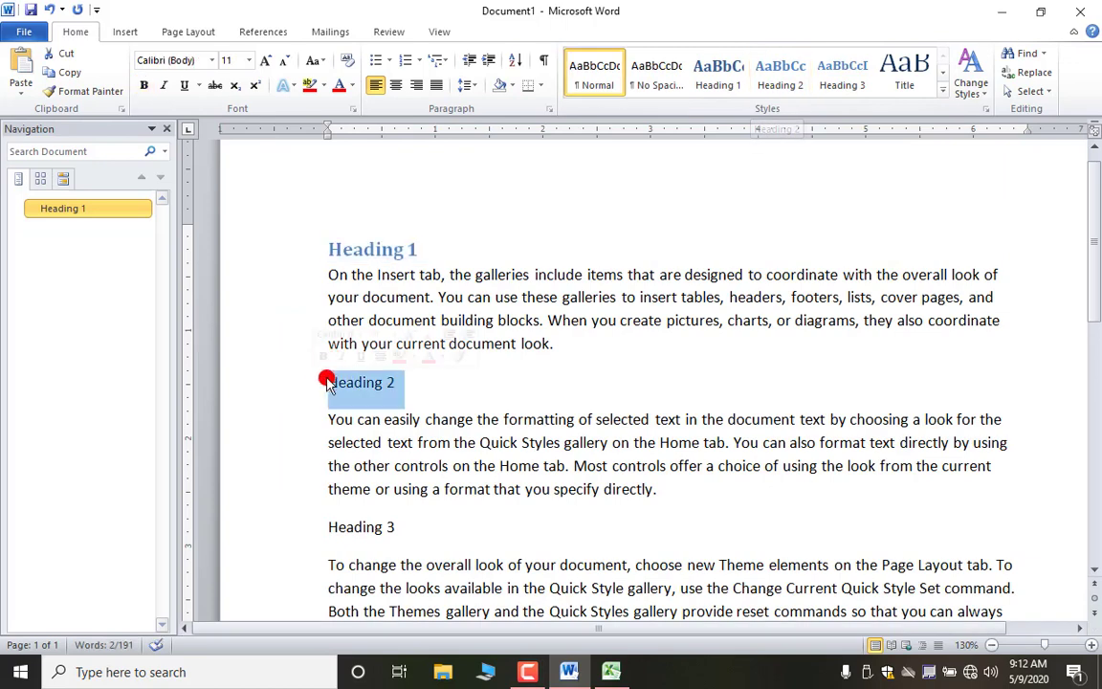
left_click(780, 84)
left_click_drag(328, 516, 396, 505)
left_click(781, 84)
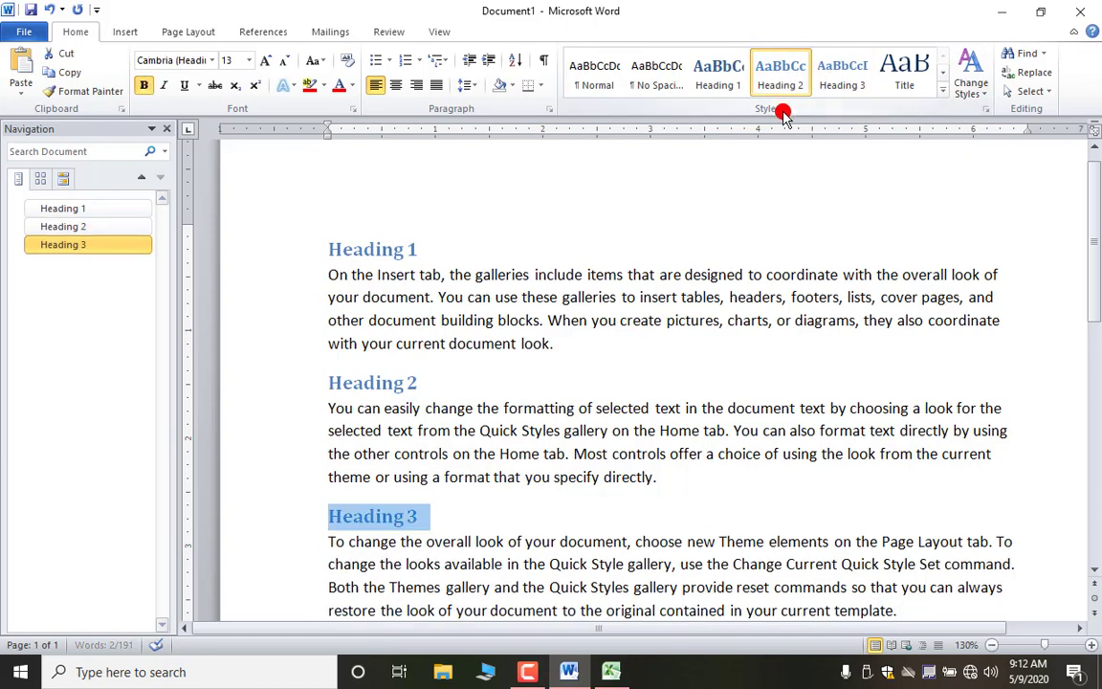
left_click(164, 129)
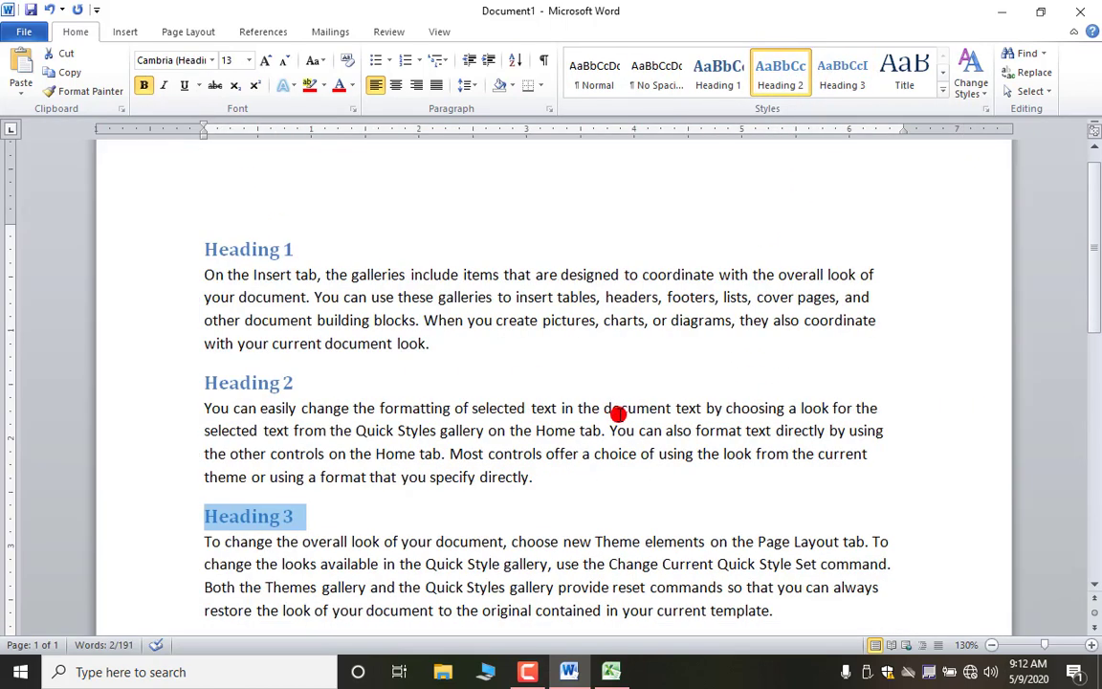
Step: Insert a page break so the Heading 3 section begins at the top of page 3
left_click(628, 431)
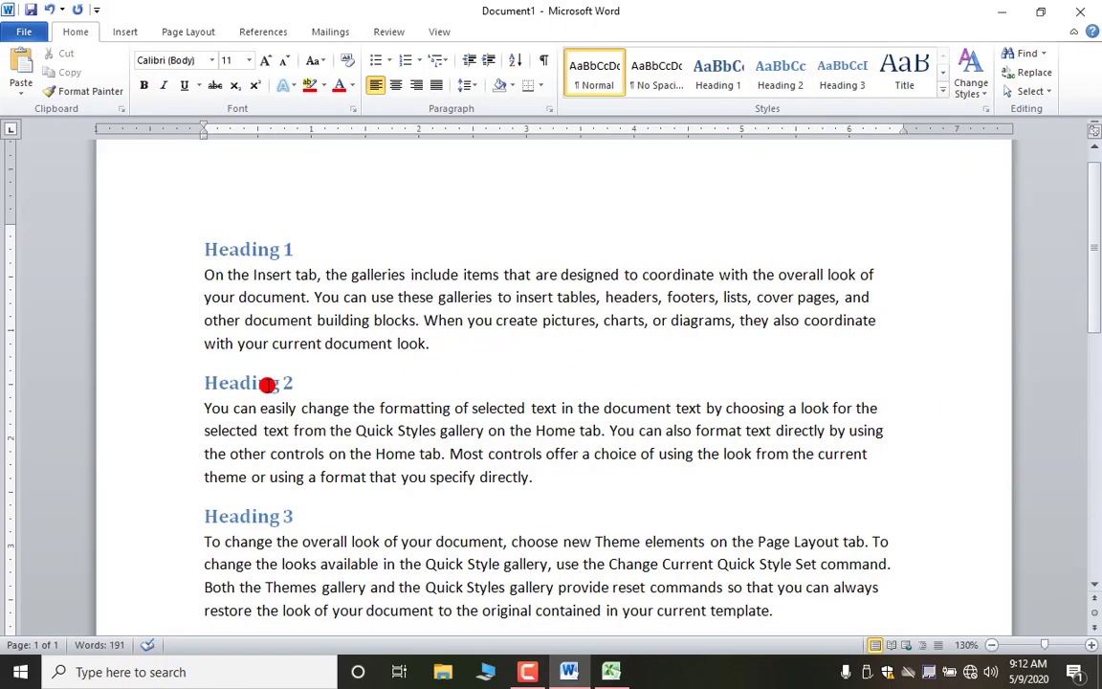
left_click(435, 344)
left_click(114, 34)
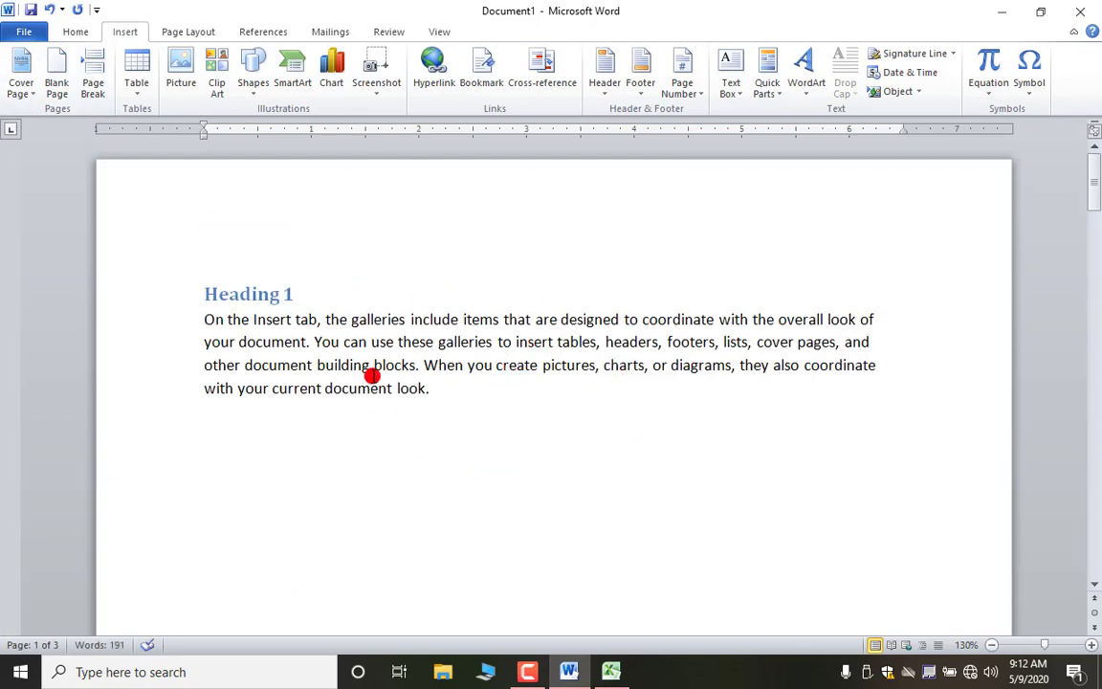
scroll(217, 554, "down", 10)
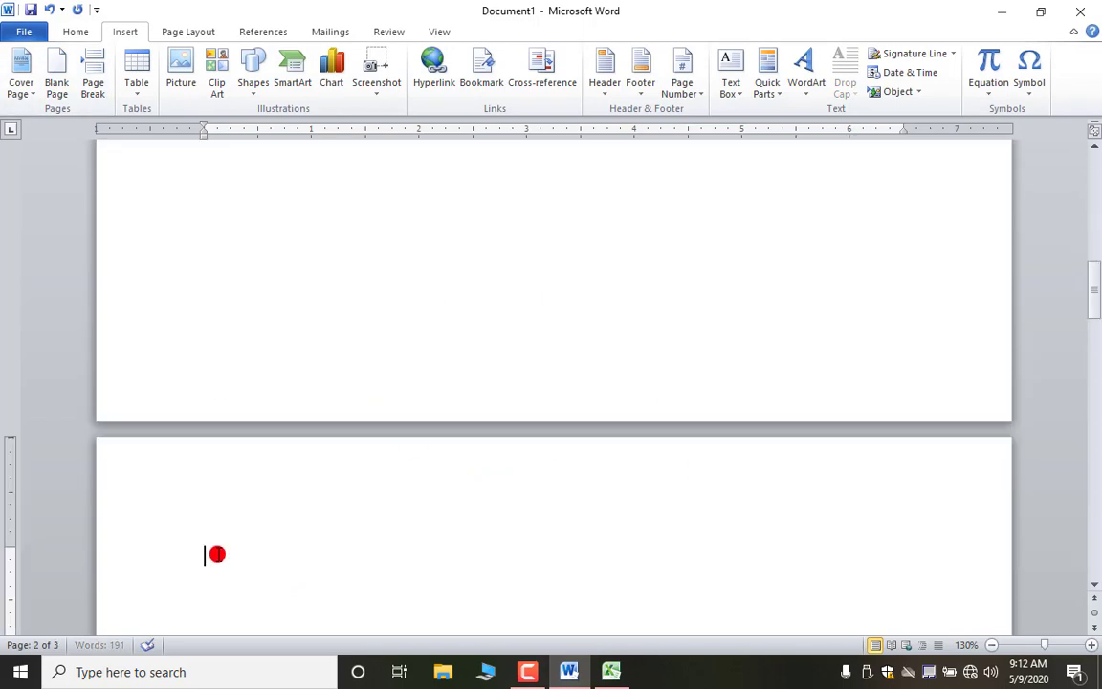
scroll(418, 522, "down", 4)
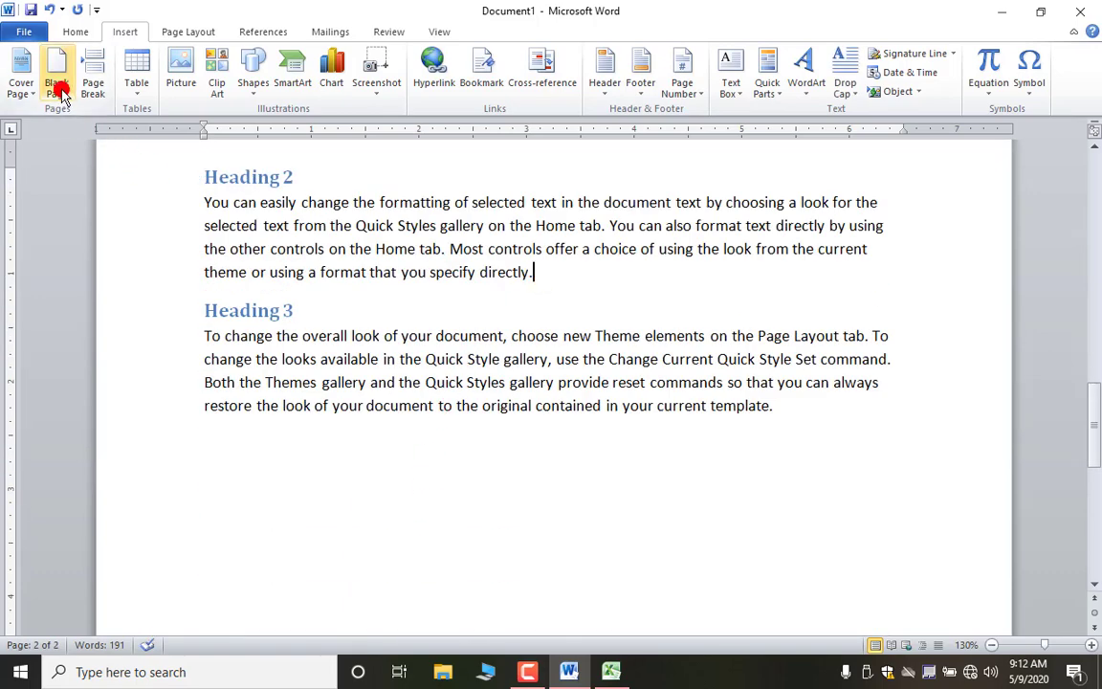
left_click(91, 72)
scroll(500, 465, "up", 10)
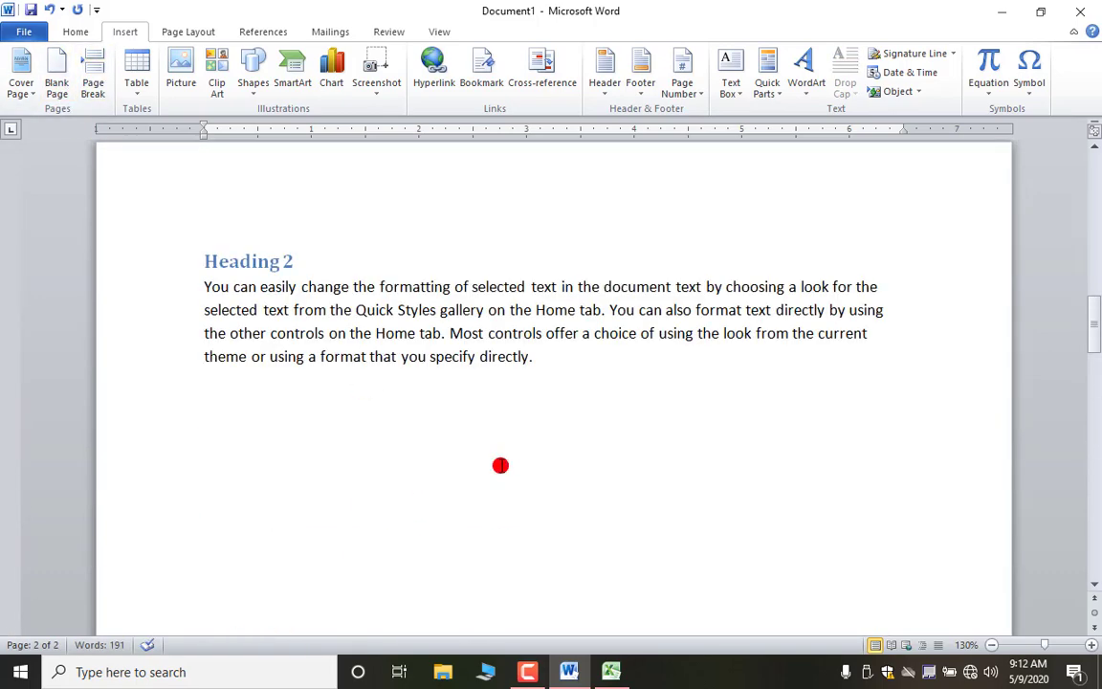
scroll(500, 465, "down", 8)
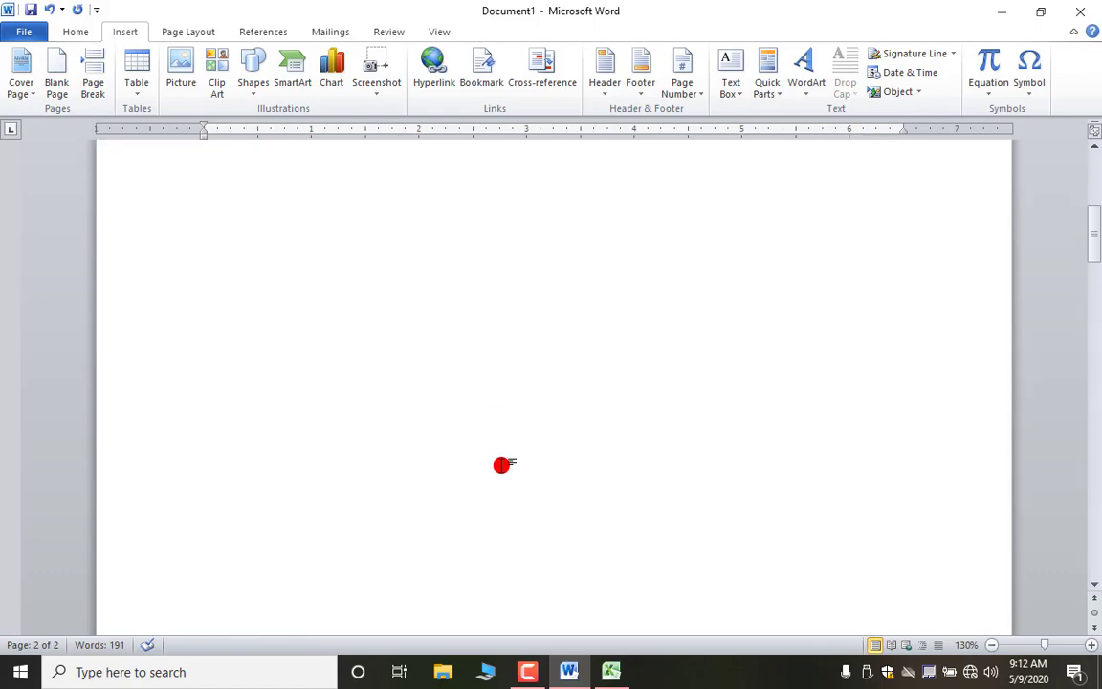
scroll(494, 452, "down", 8)
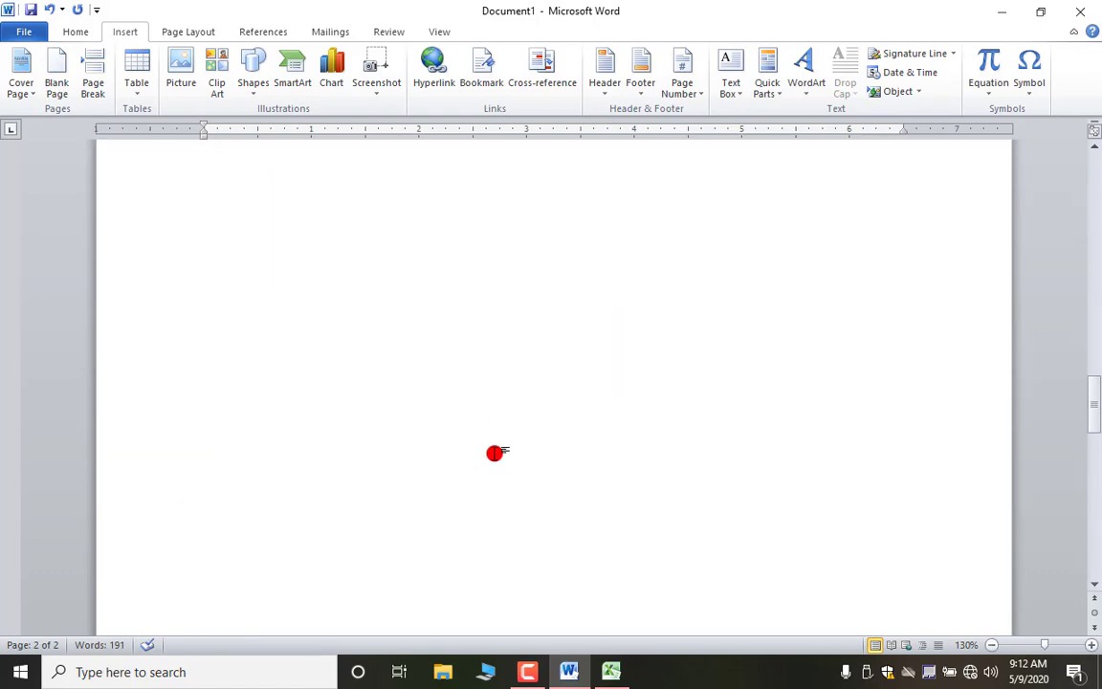
scroll(493, 452, "down", 3)
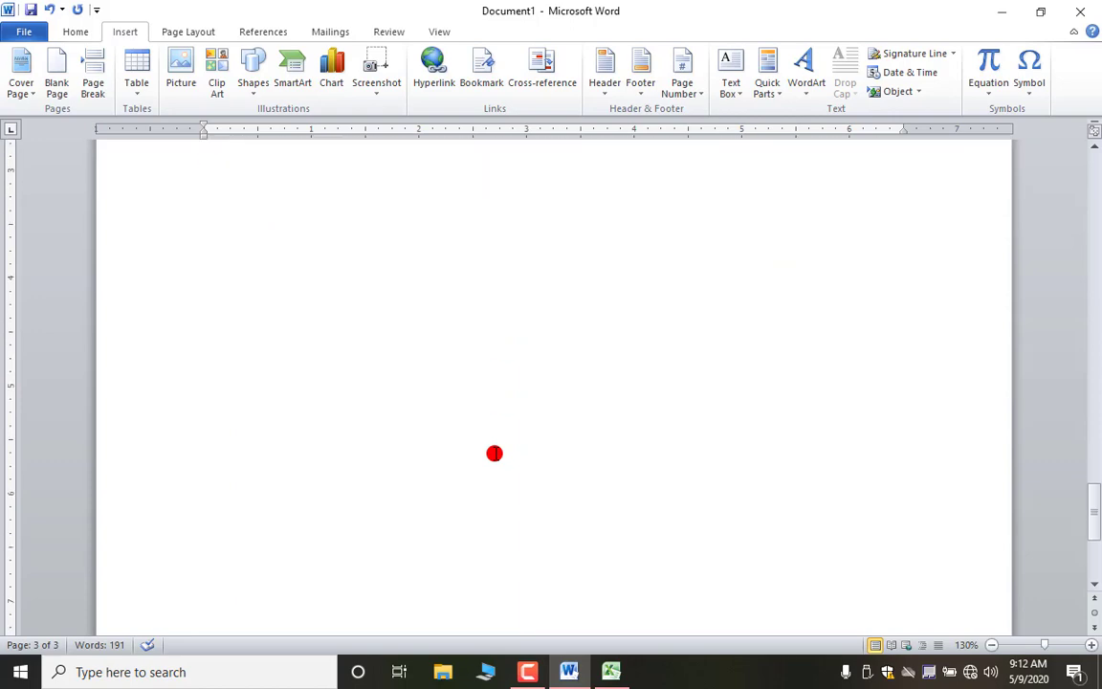
scroll(494, 453, "up", 4)
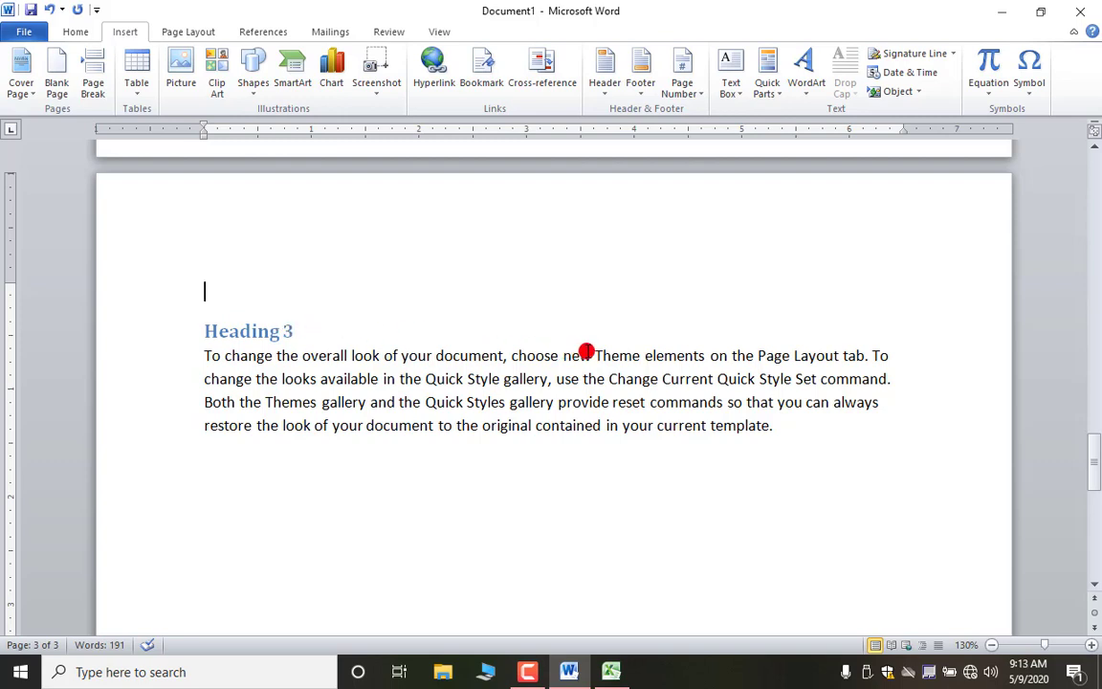
Step: Add a hyperlinked 'Heading 1' cross-reference (Heading type) after 'change the looks' in the Heading 3 paragraph
left_click(564, 84)
left_click(550, 223)
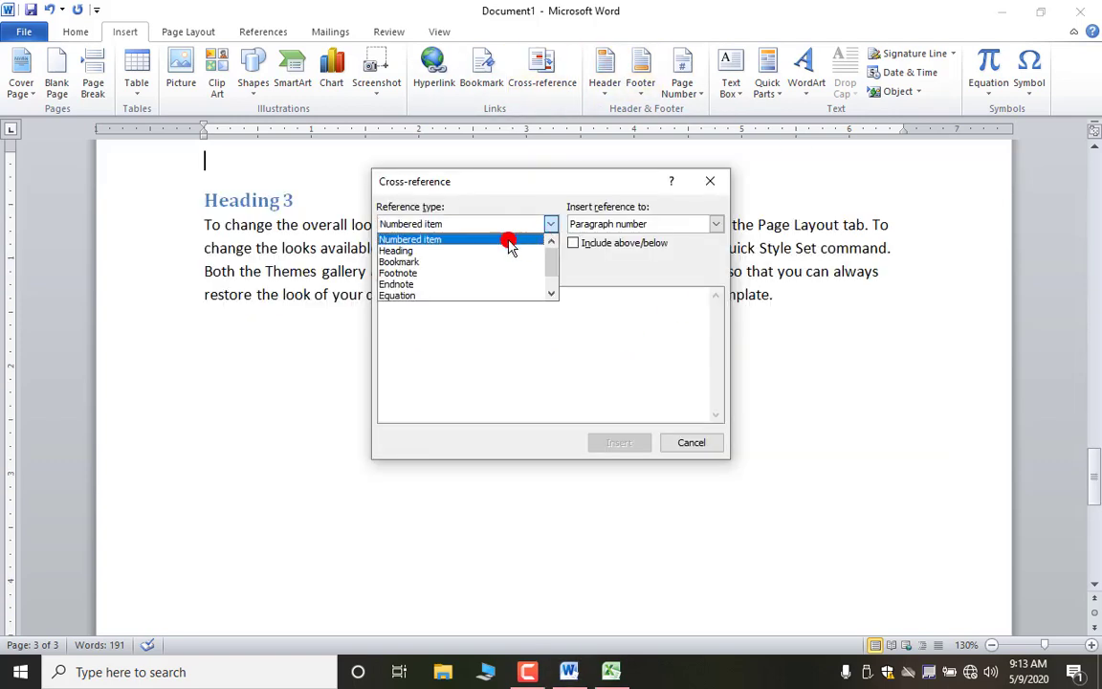
left_click(406, 251)
left_click_drag(529, 180, 634, 173)
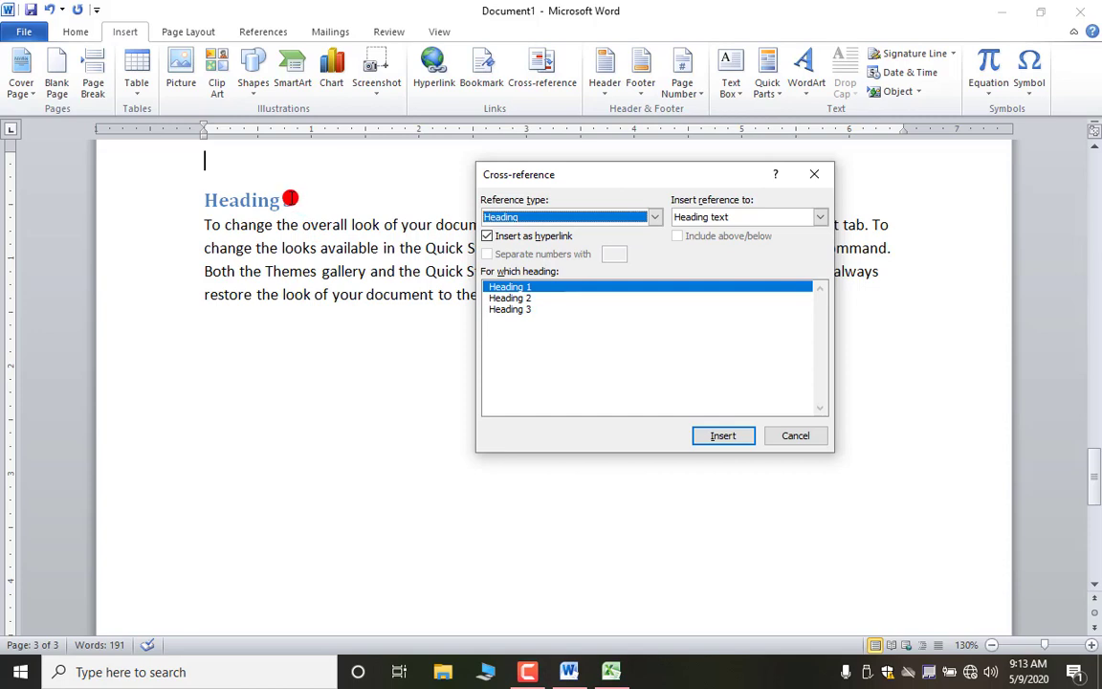
key("Escape")
key("alt+n")
key("r")
key("f")
left_click(320, 247)
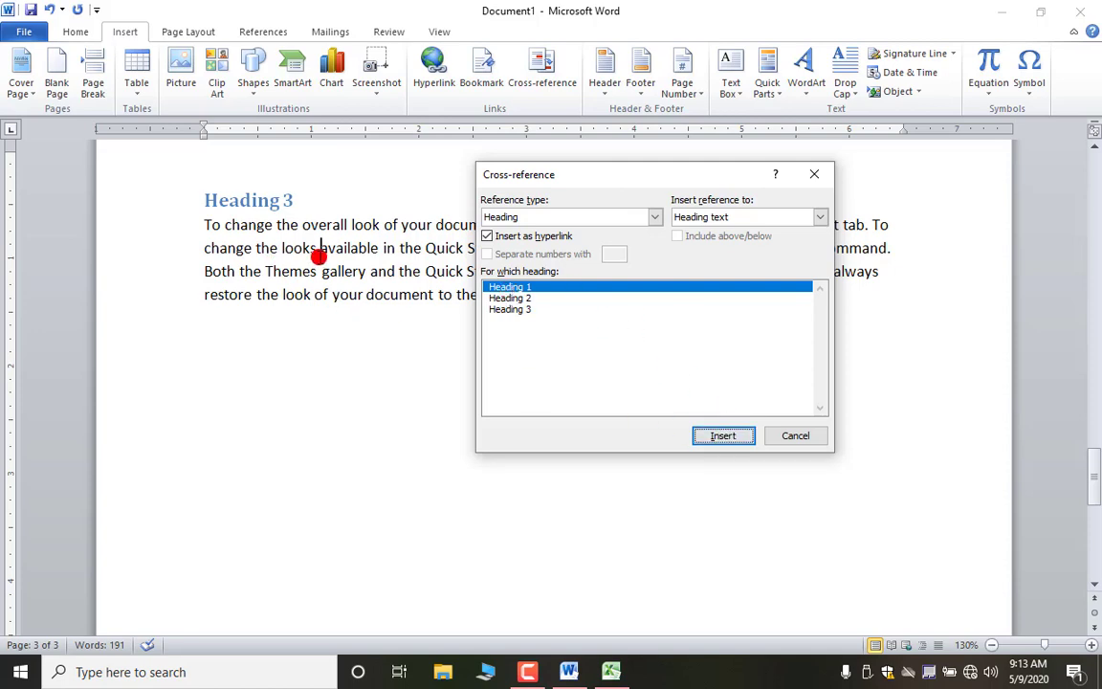
left_click(722, 435)
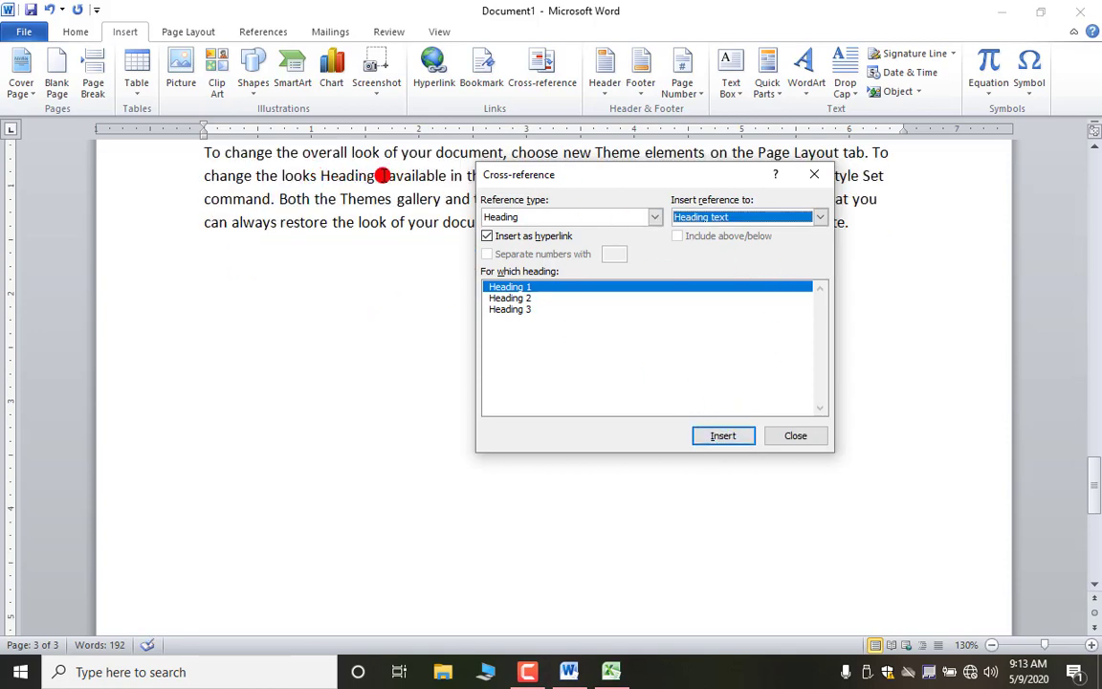
left_click(814, 174)
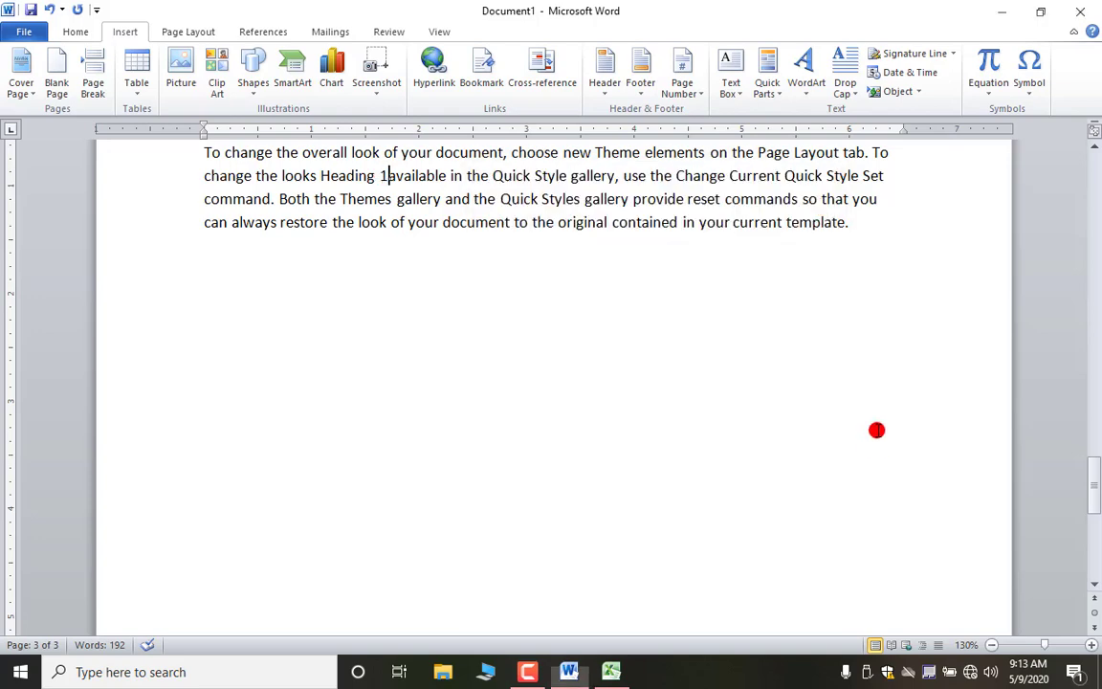
Step: Insert a hyperlinked 'Heading 3' cross-reference after 'from' in the Heading 2 paragraph
scroll(875, 440, "up", 5)
scroll(875, 460, "up", 15)
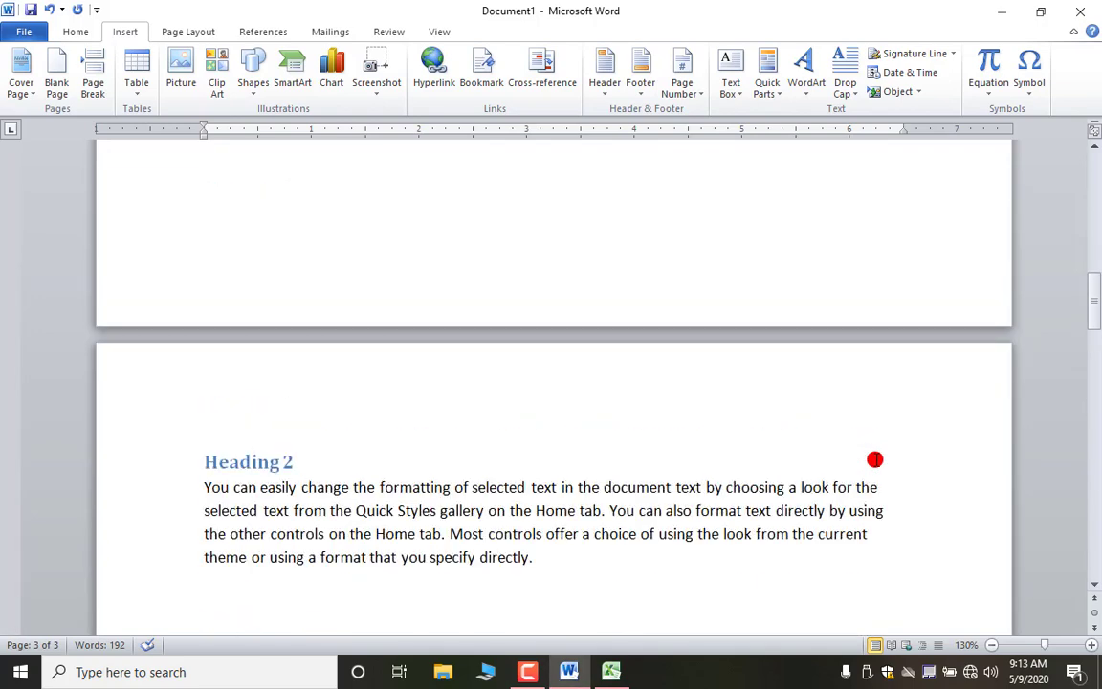
scroll(565, 477, "down", 3)
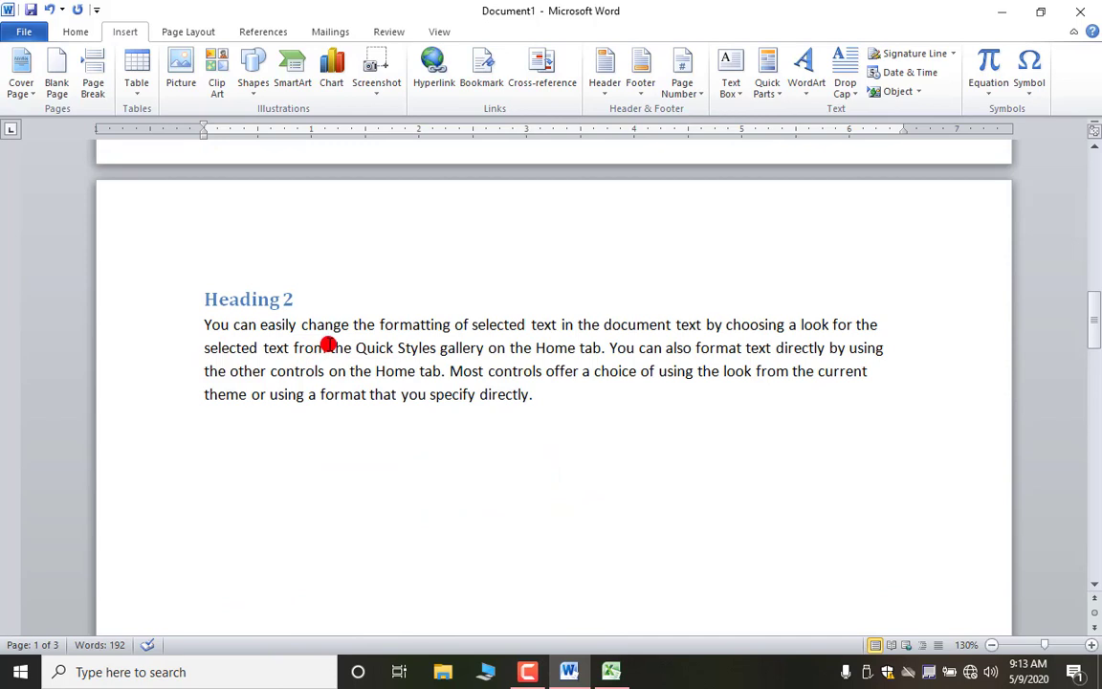
left_click(330, 348)
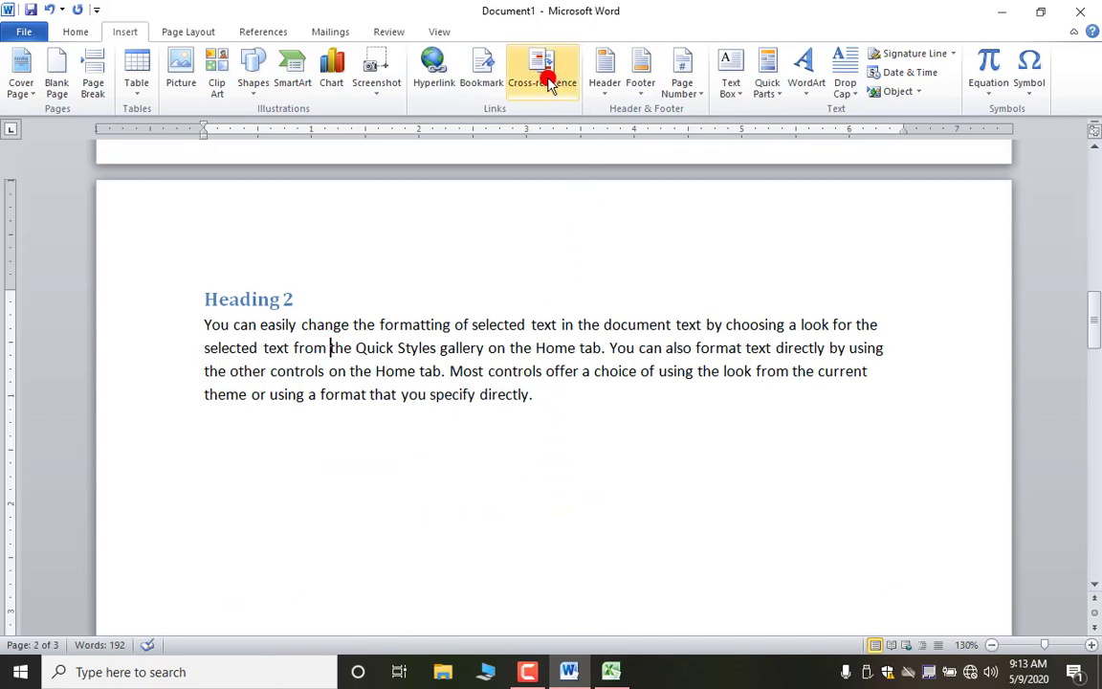
left_click(546, 82)
left_click(518, 309)
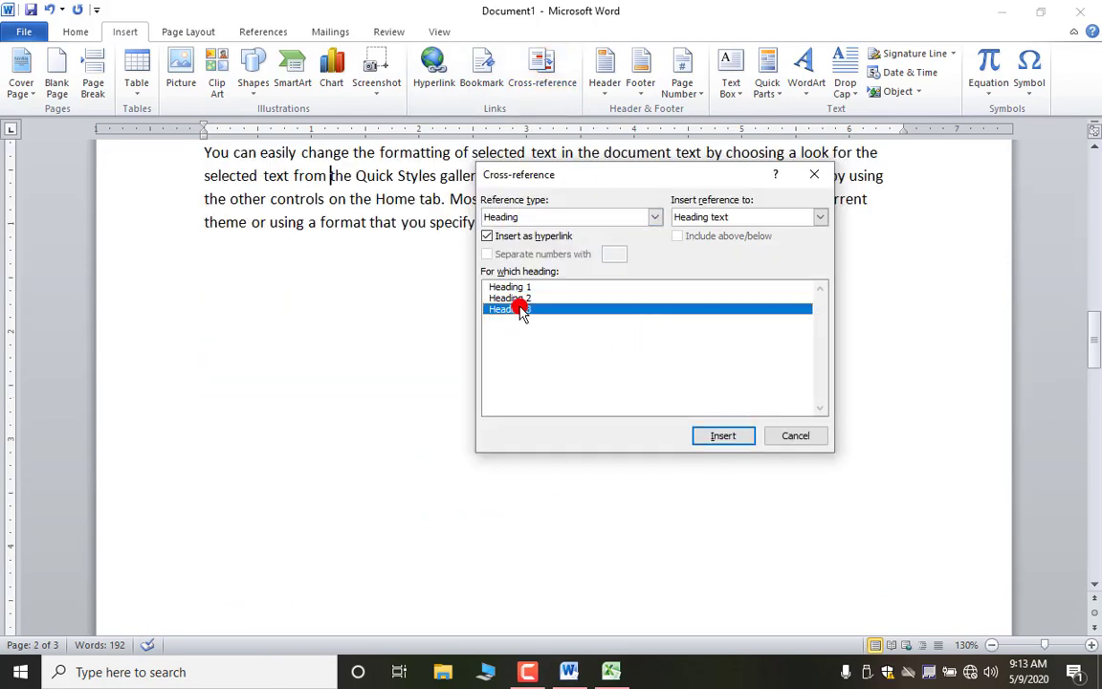
left_click(723, 436)
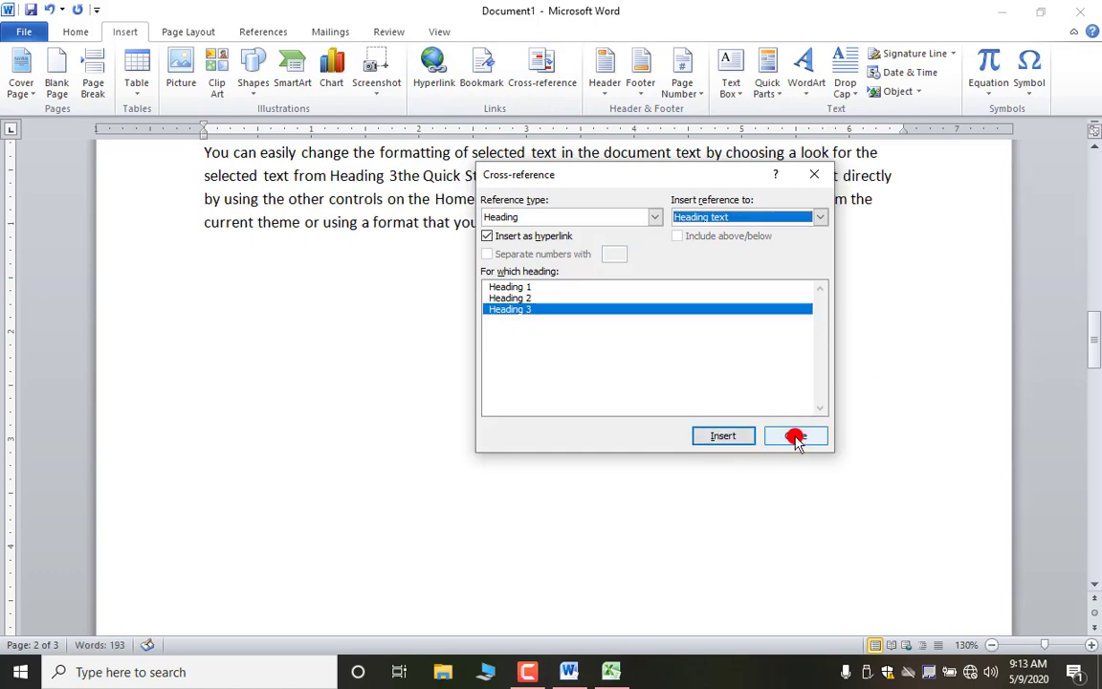
left_click(795, 435)
Step: Insert a hyperlinked 'Heading 2' cross-reference before 'You' in the Heading 1 paragraph
scroll(545, 402, "up", 15)
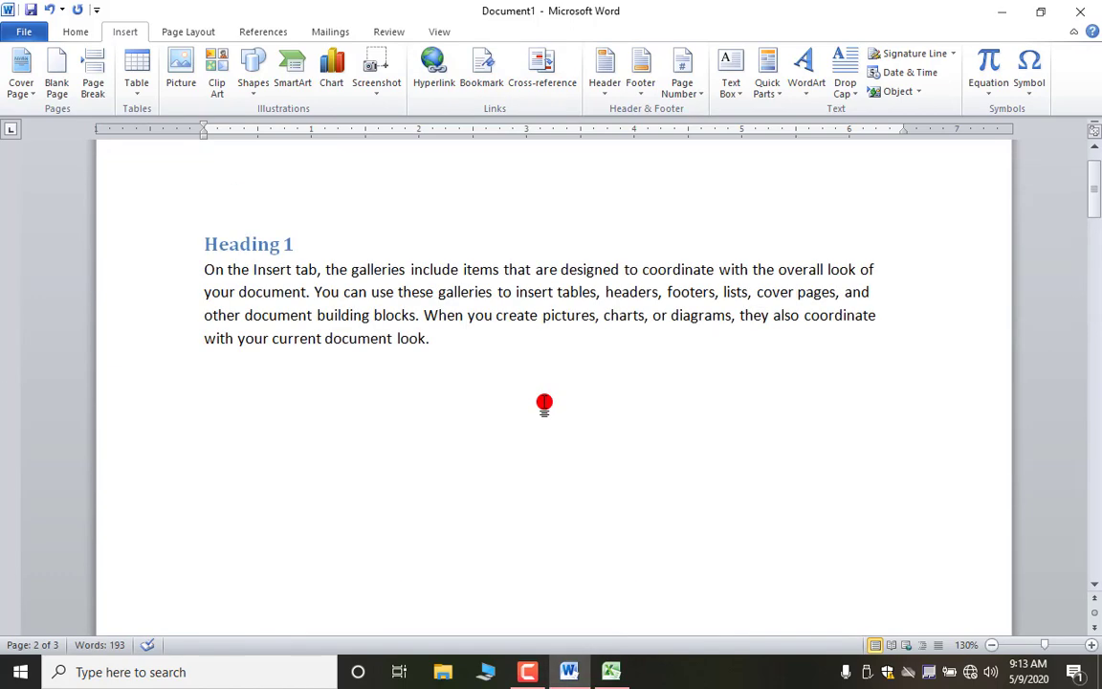
left_click(315, 292)
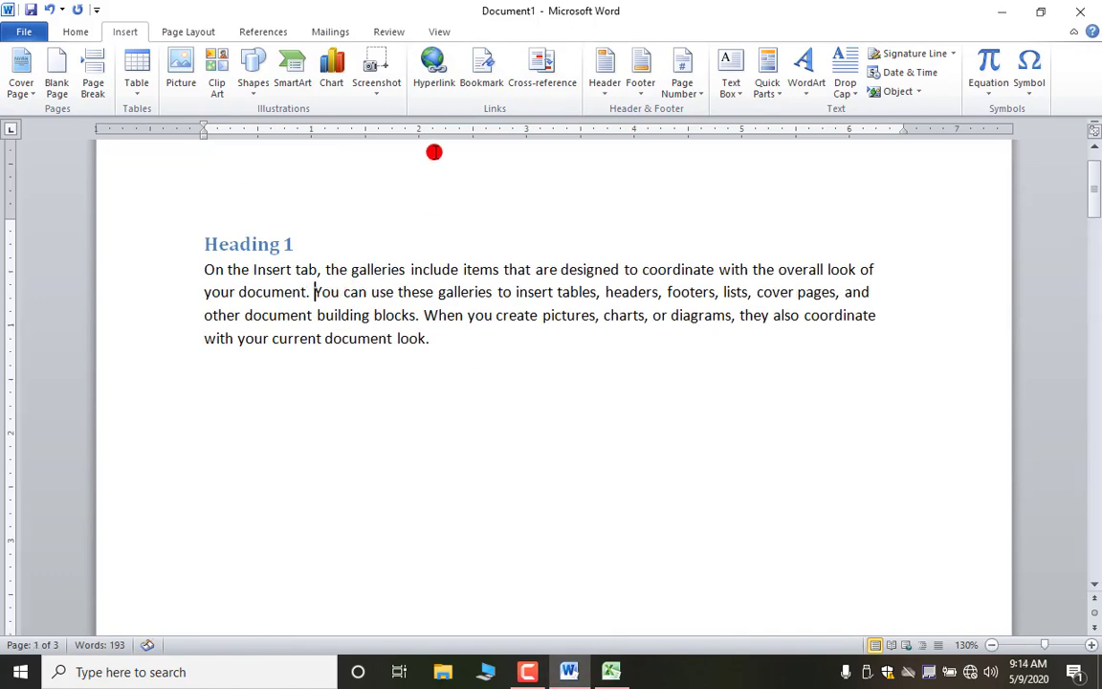
left_click(526, 77)
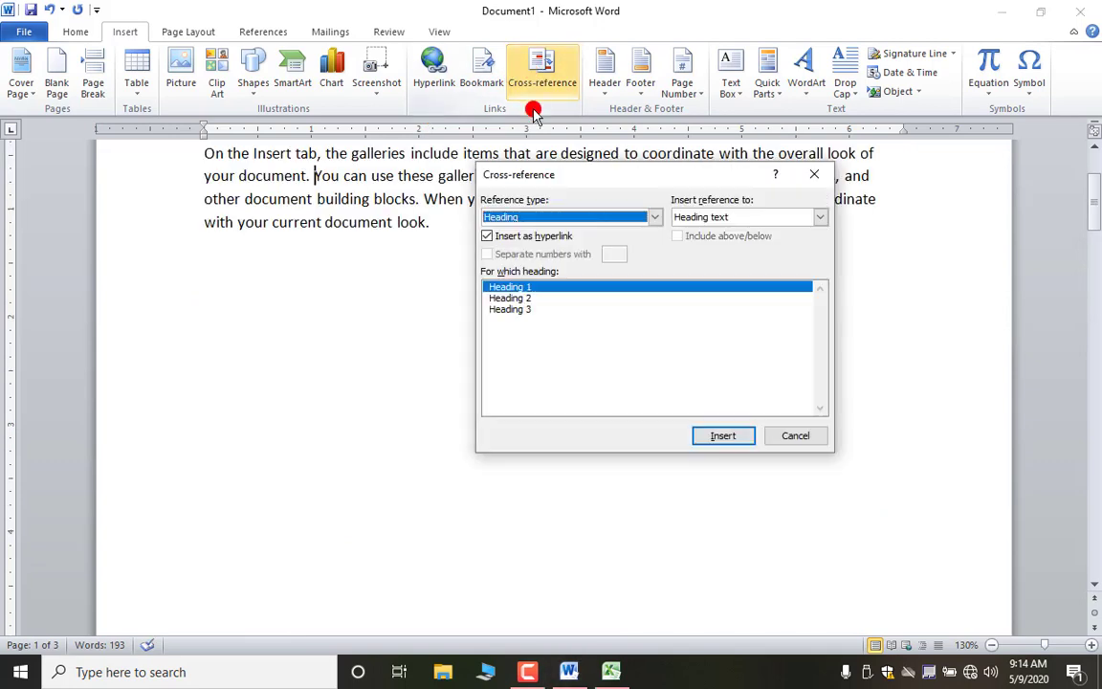
left_click(525, 298)
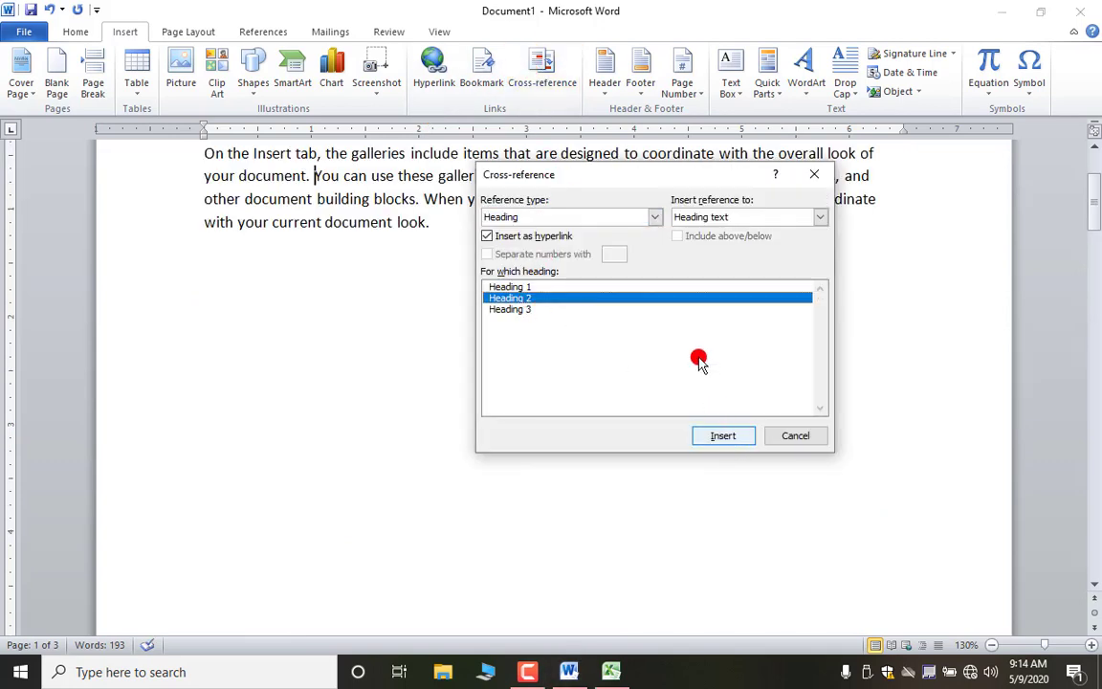
left_click(724, 435)
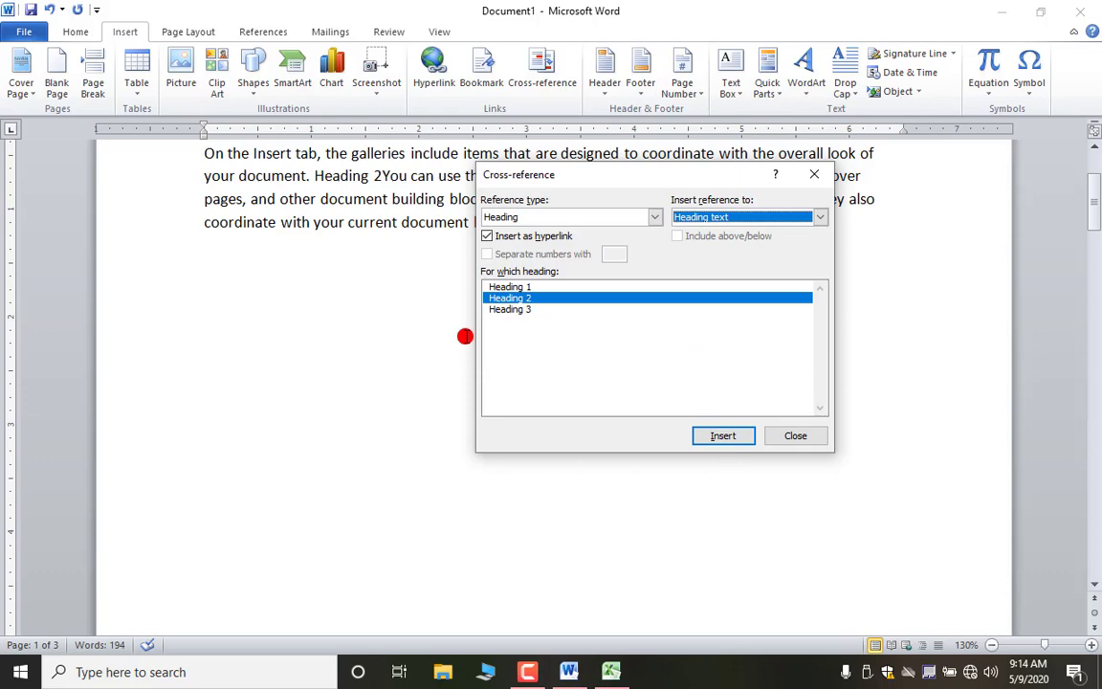
left_click(779, 434)
scroll(551, 415, "up", 3)
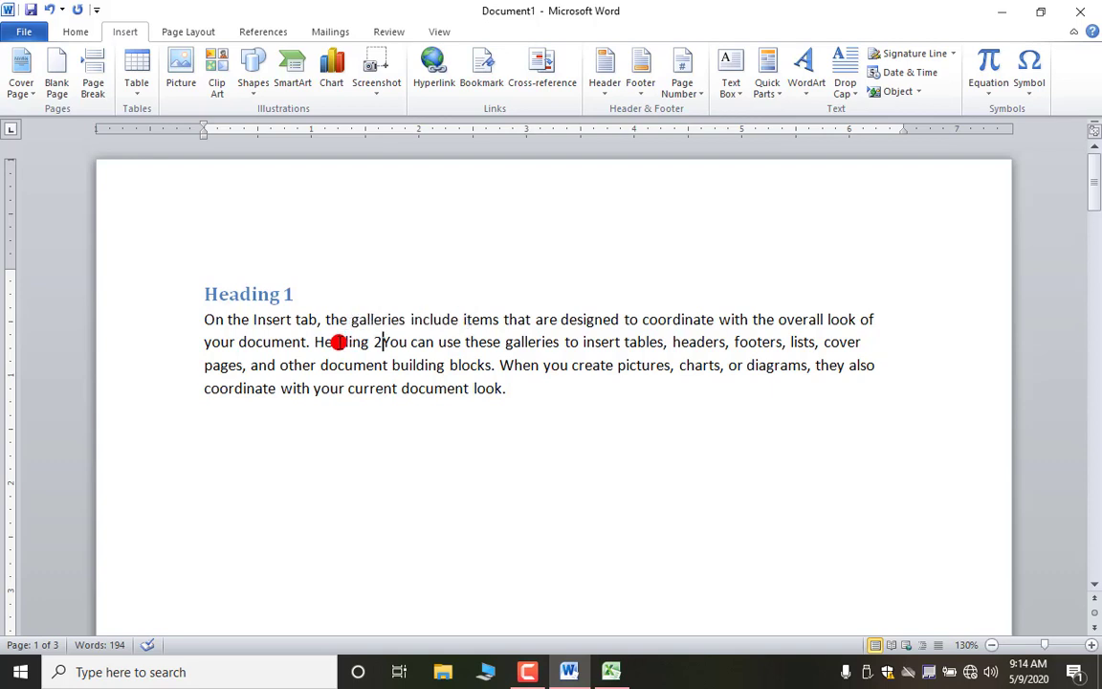
Step: Follow the Heading 2, Heading 3 and Heading 1 cross-references in turn to confirm each jumps correctly
left_click(340, 341, "ctrl")
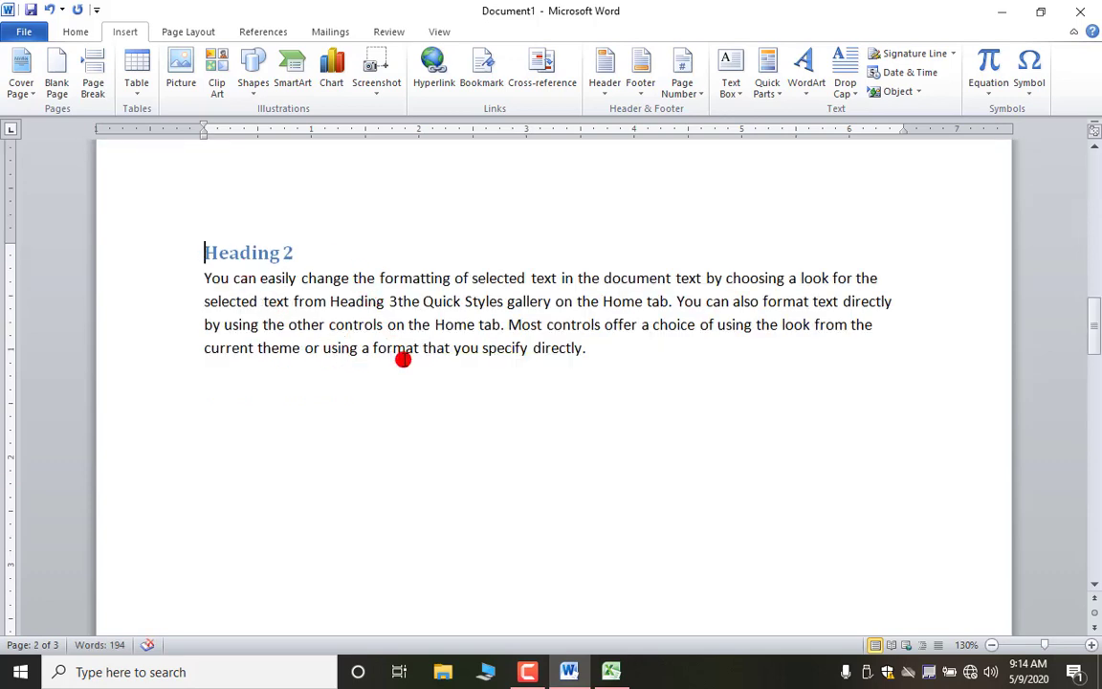
left_click(366, 302, "ctrl")
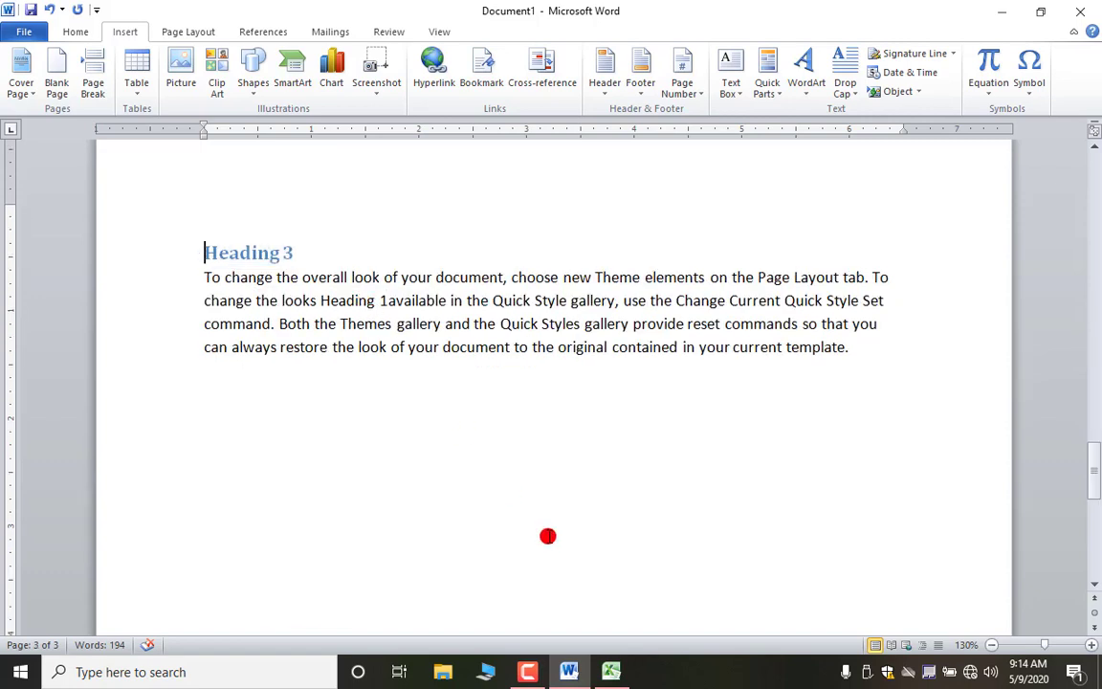
left_click(352, 300, "ctrl")
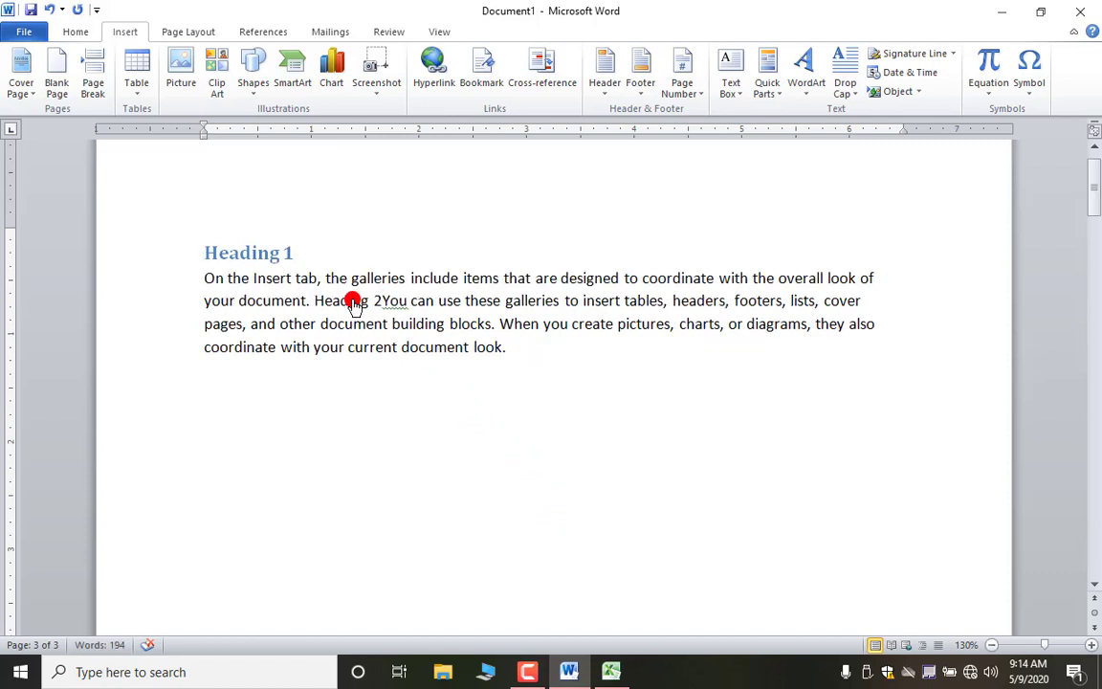